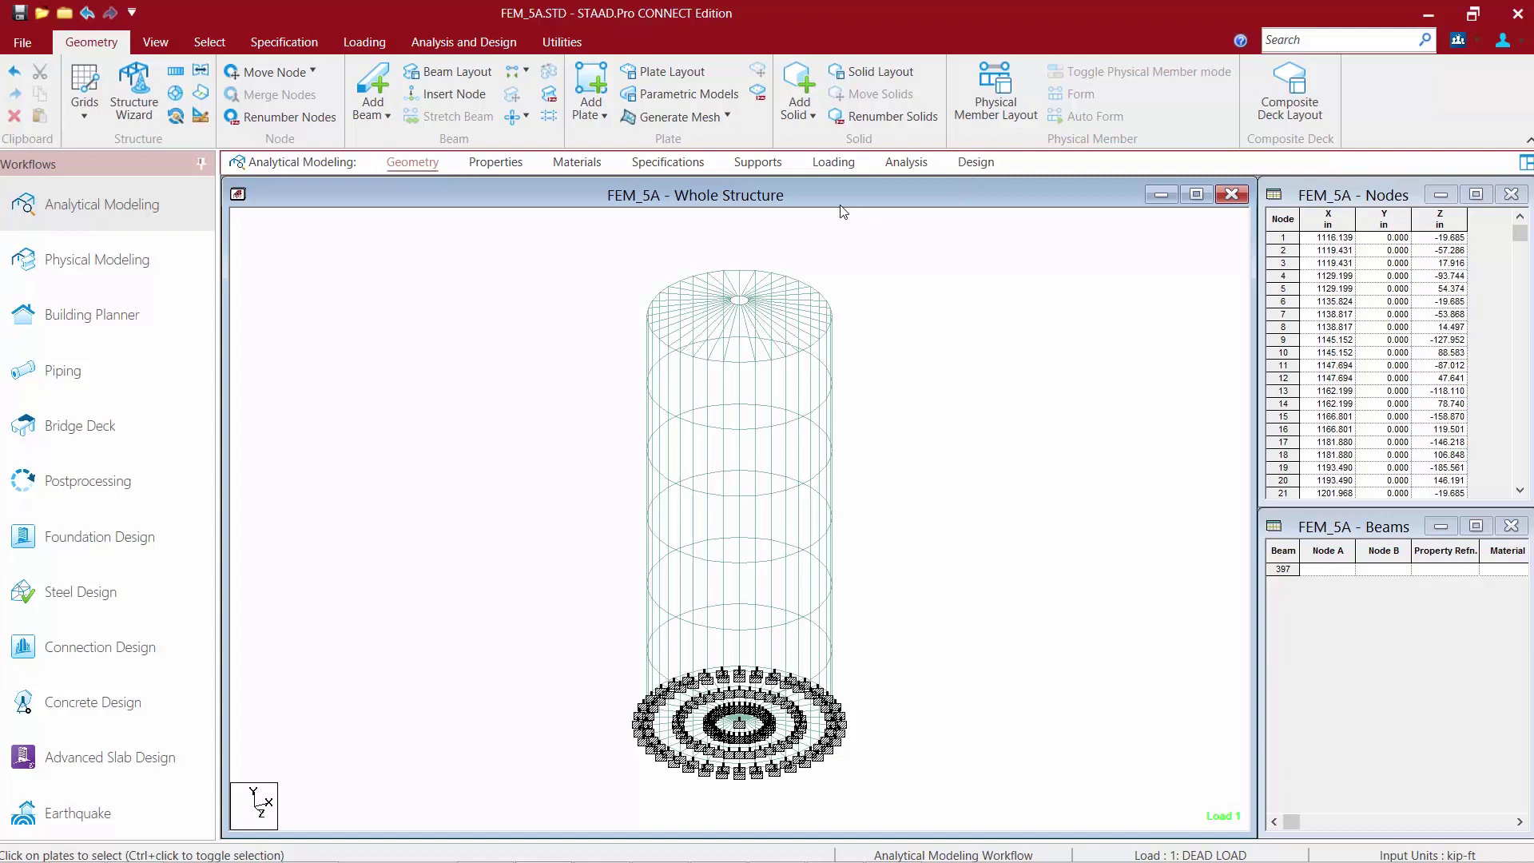
Step: Expand the load cases list (DEAD LOAD, LIVE LOAD, FLUID LOAD) and make 2 : LIVE LOAD current
{"action": "left_click", "coordinate": [831, 163]}
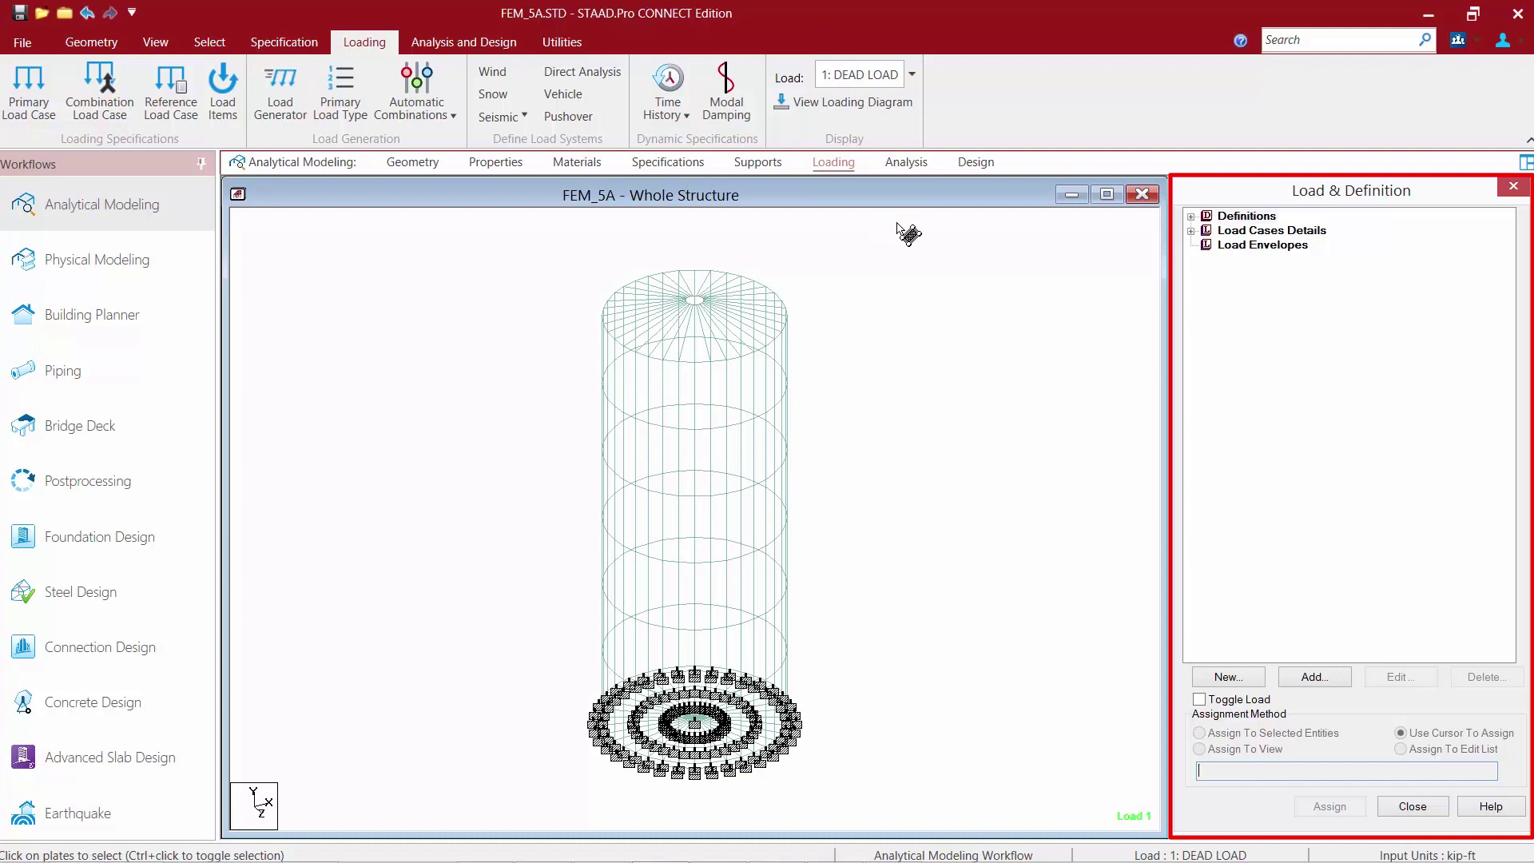
{"action": "left_click", "coordinate": [1190, 230]}
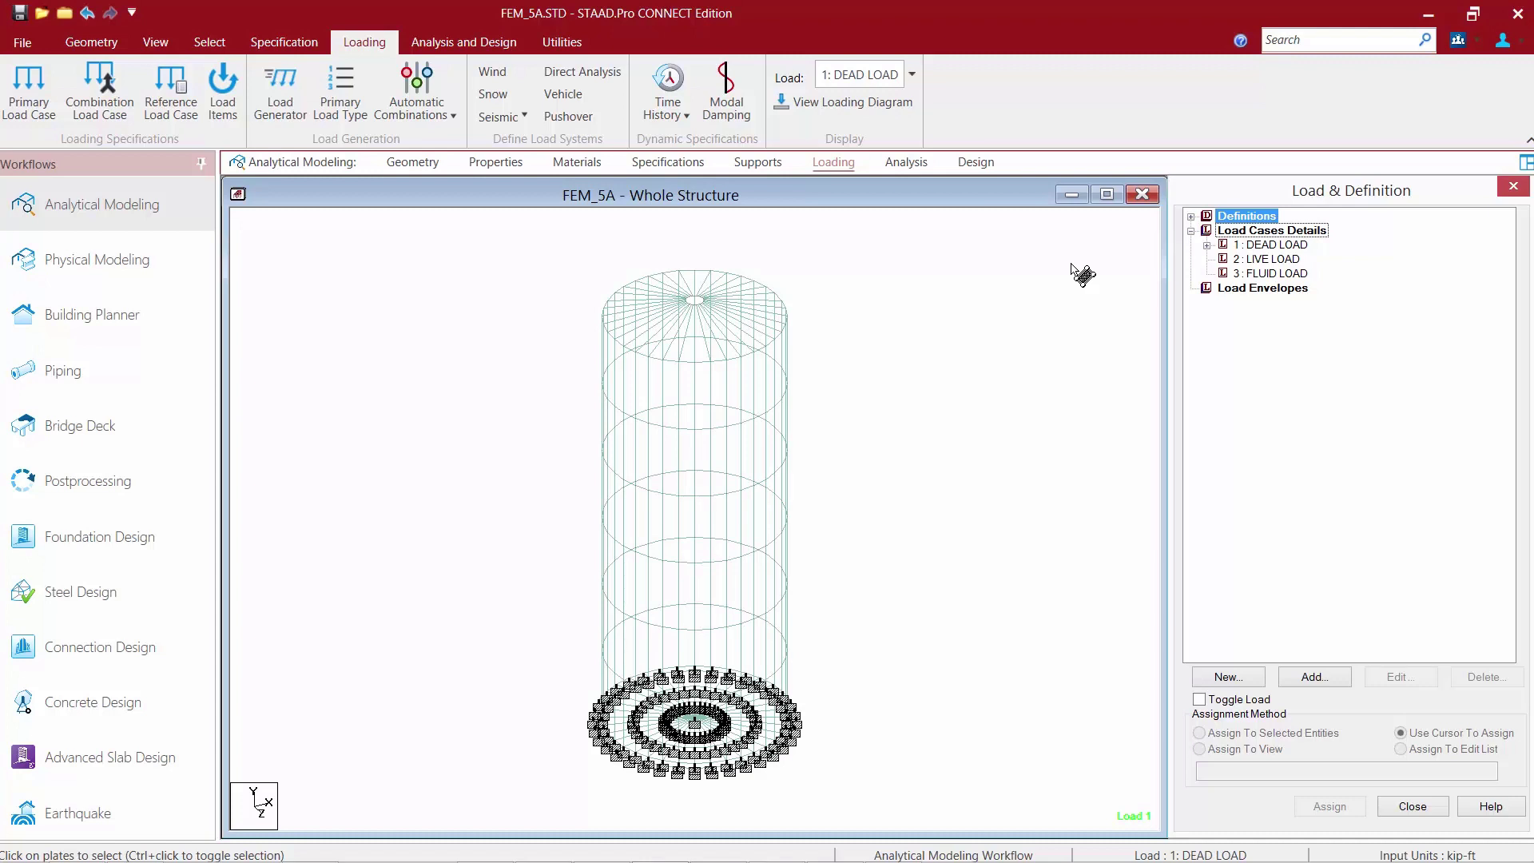
{"action": "left_click", "coordinate": [1265, 261]}
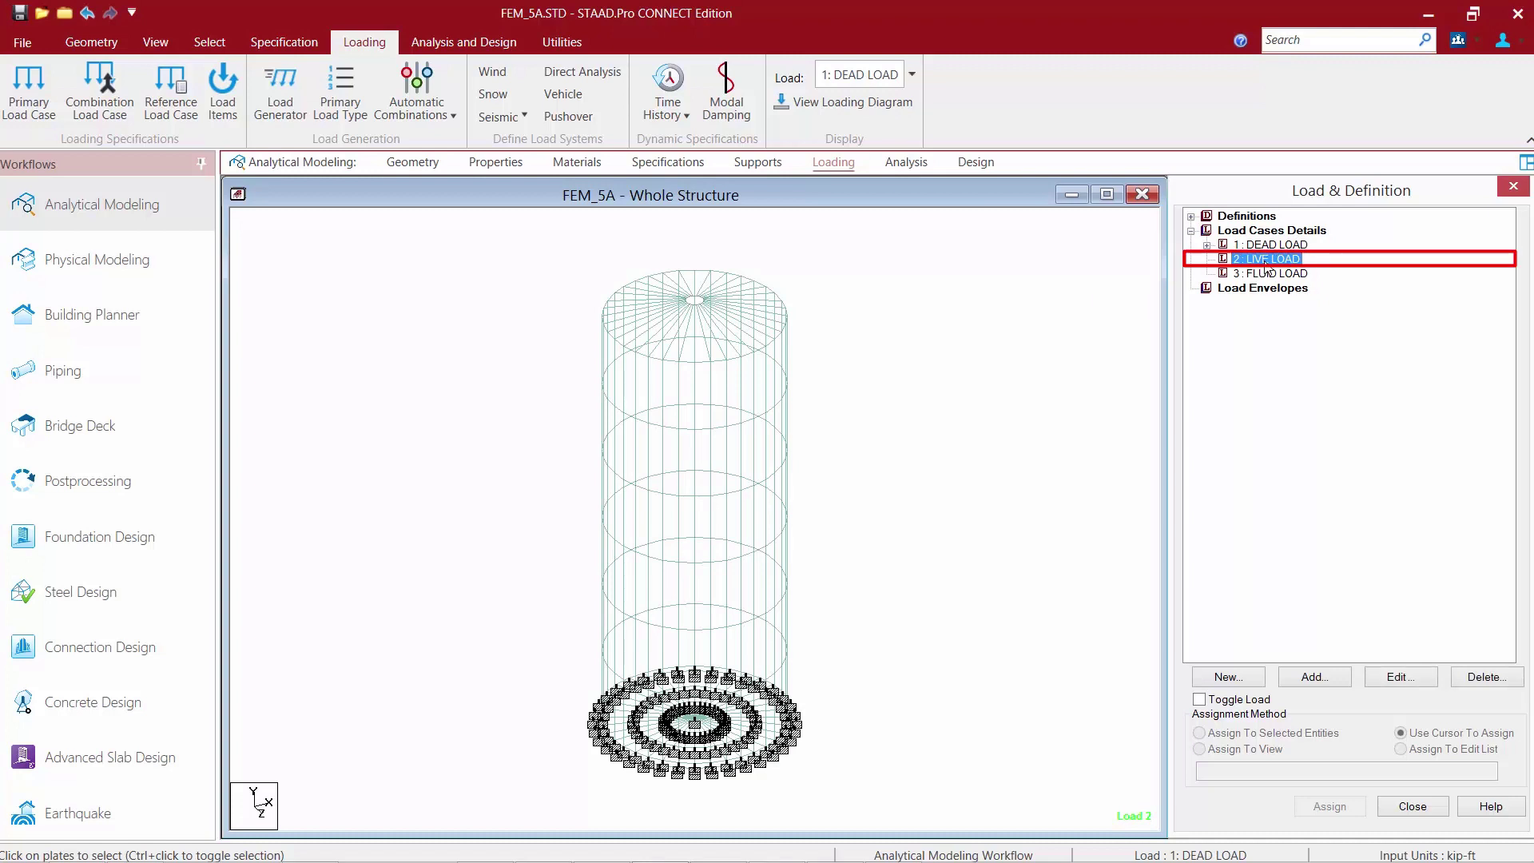
Step: Start a new LIVE LOAD item and review the plate load types, ending on Pressure on Full Plate
{"action": "left_click", "coordinate": [1314, 677]}
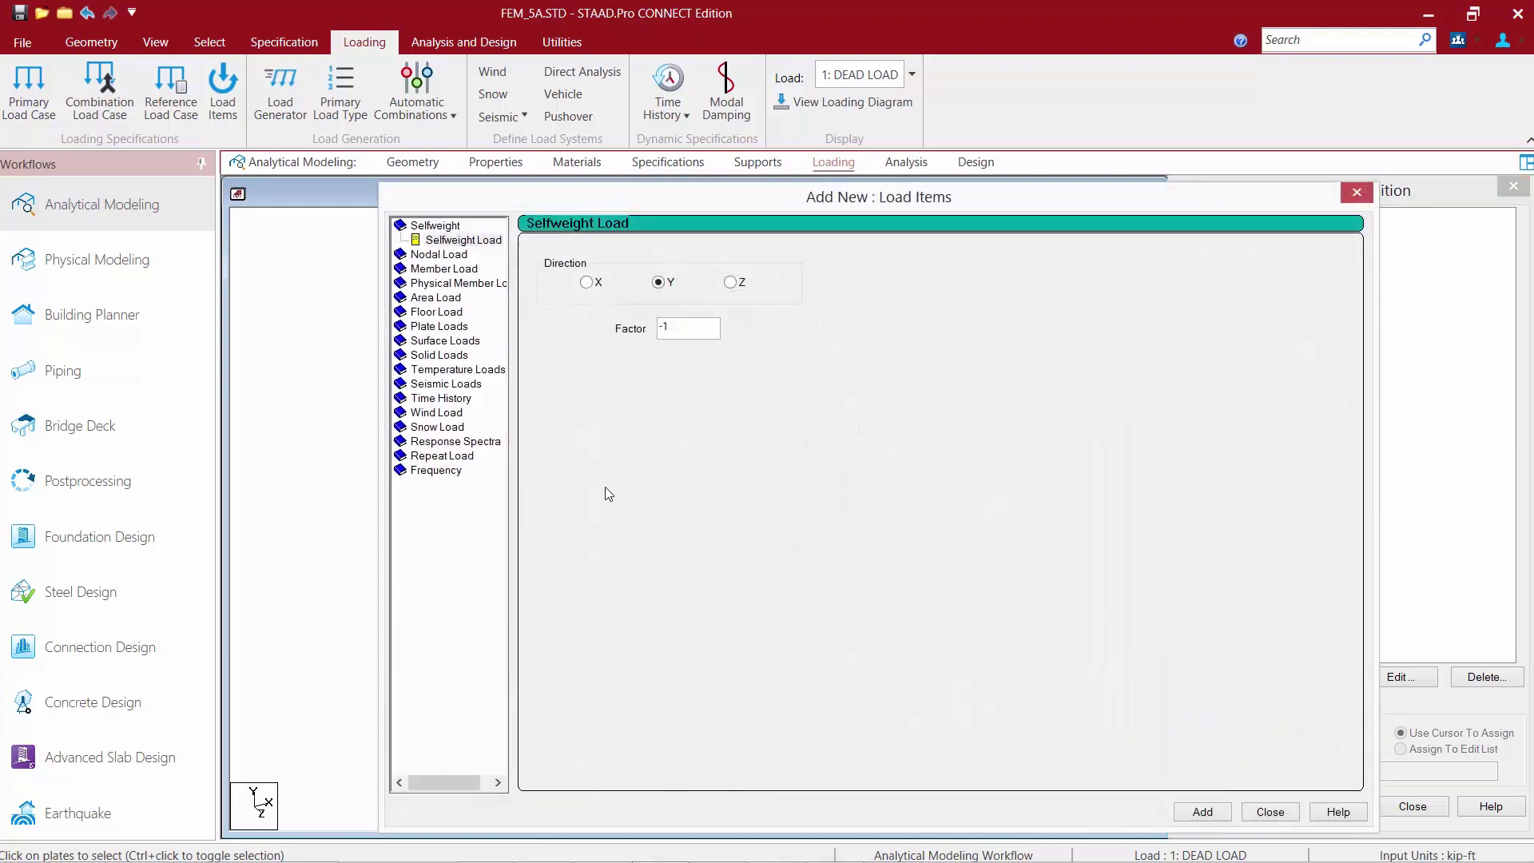
{"action": "left_click", "coordinate": [442, 327]}
{"action": "left_click", "coordinate": [444, 329]}
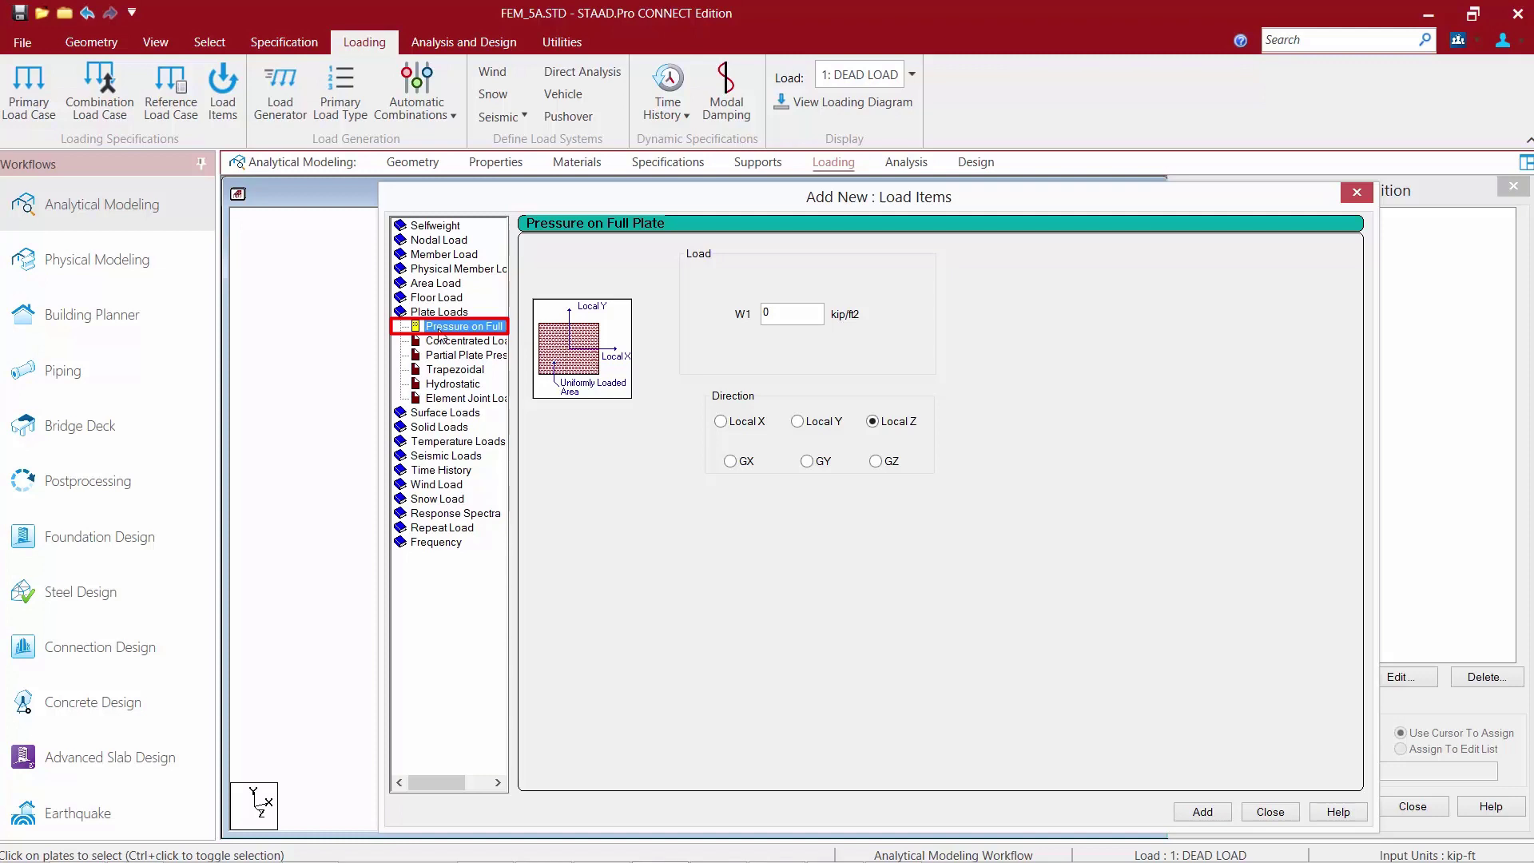
{"action": "left_click", "coordinate": [443, 342]}
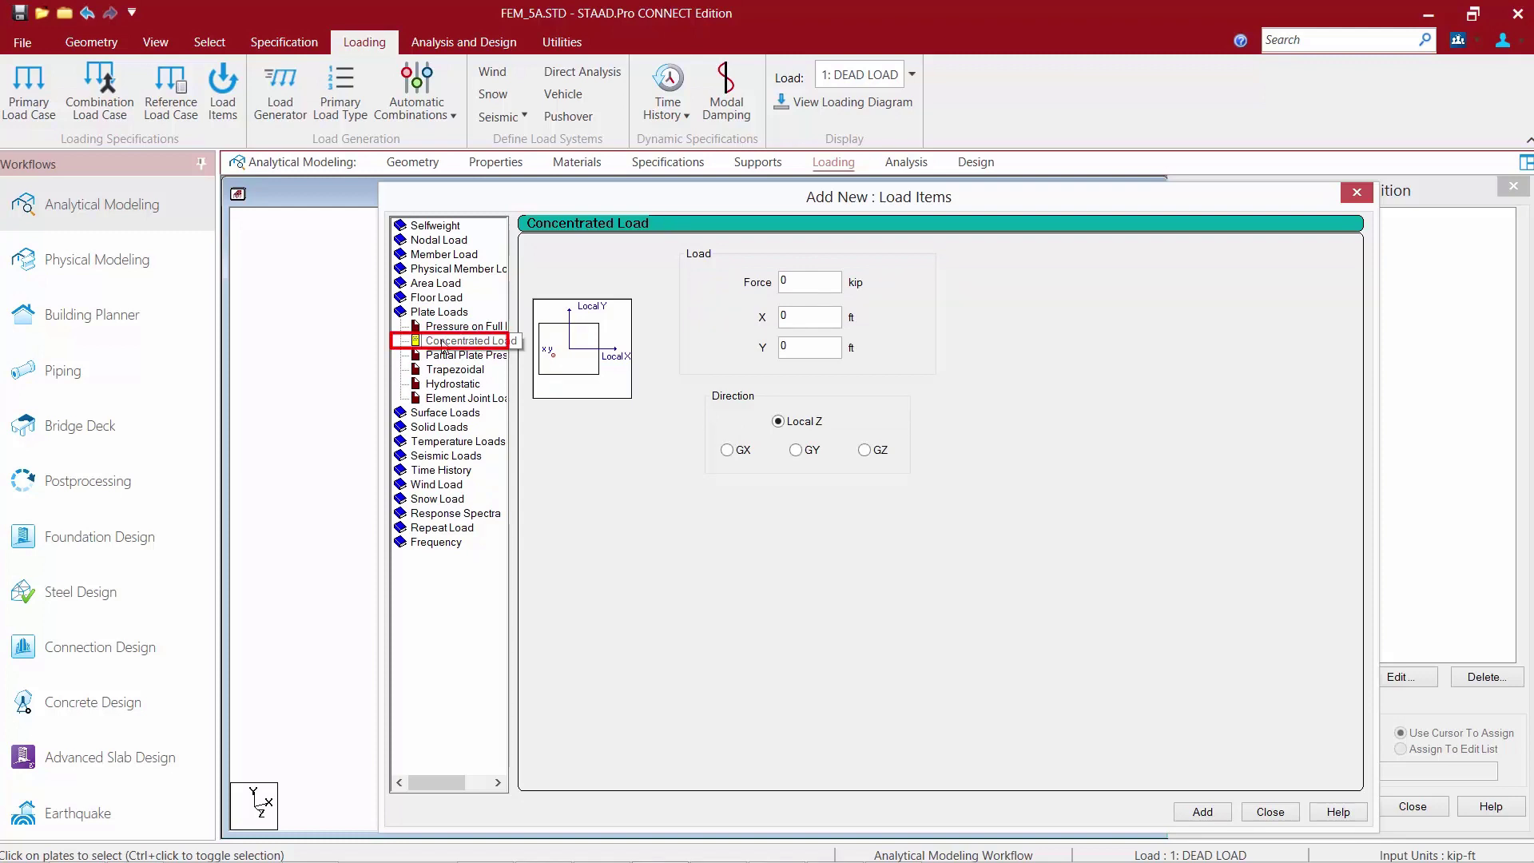
{"action": "left_click", "coordinate": [435, 355]}
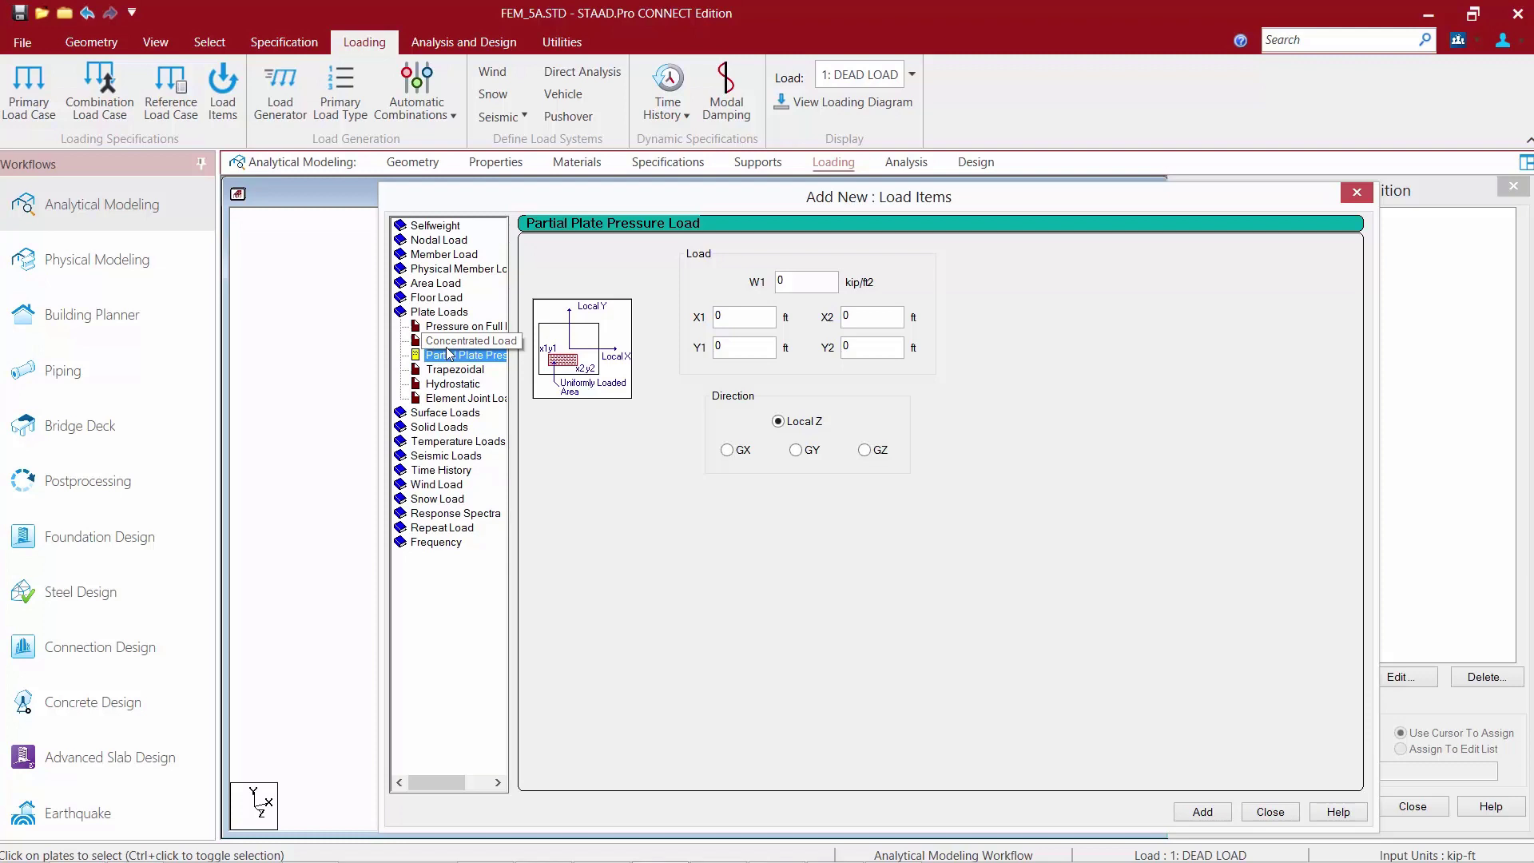
{"action": "left_click", "coordinate": [454, 369]}
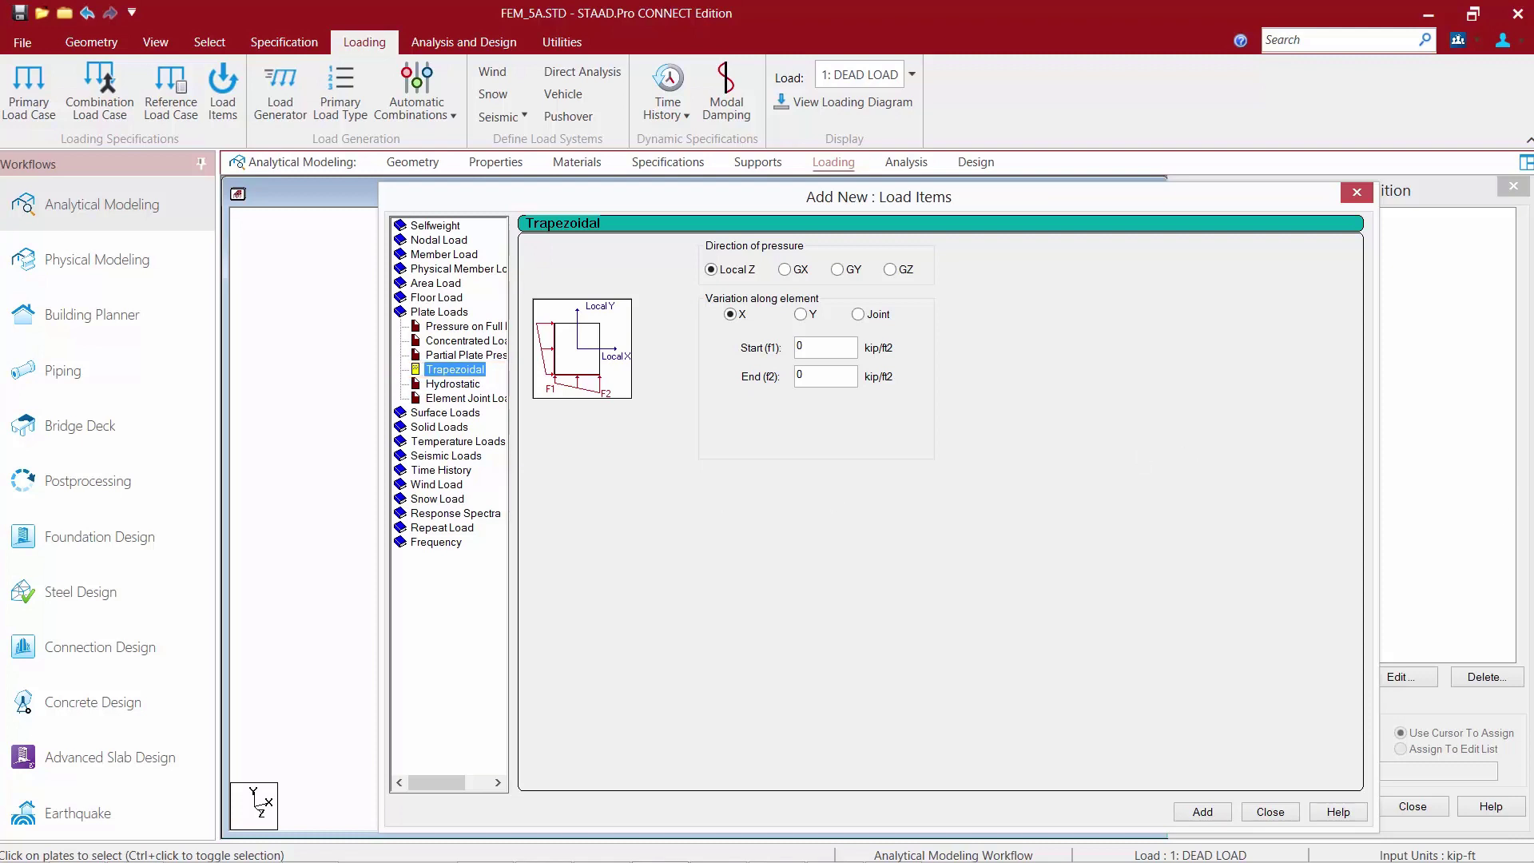
{"action": "left_click", "coordinate": [453, 327]}
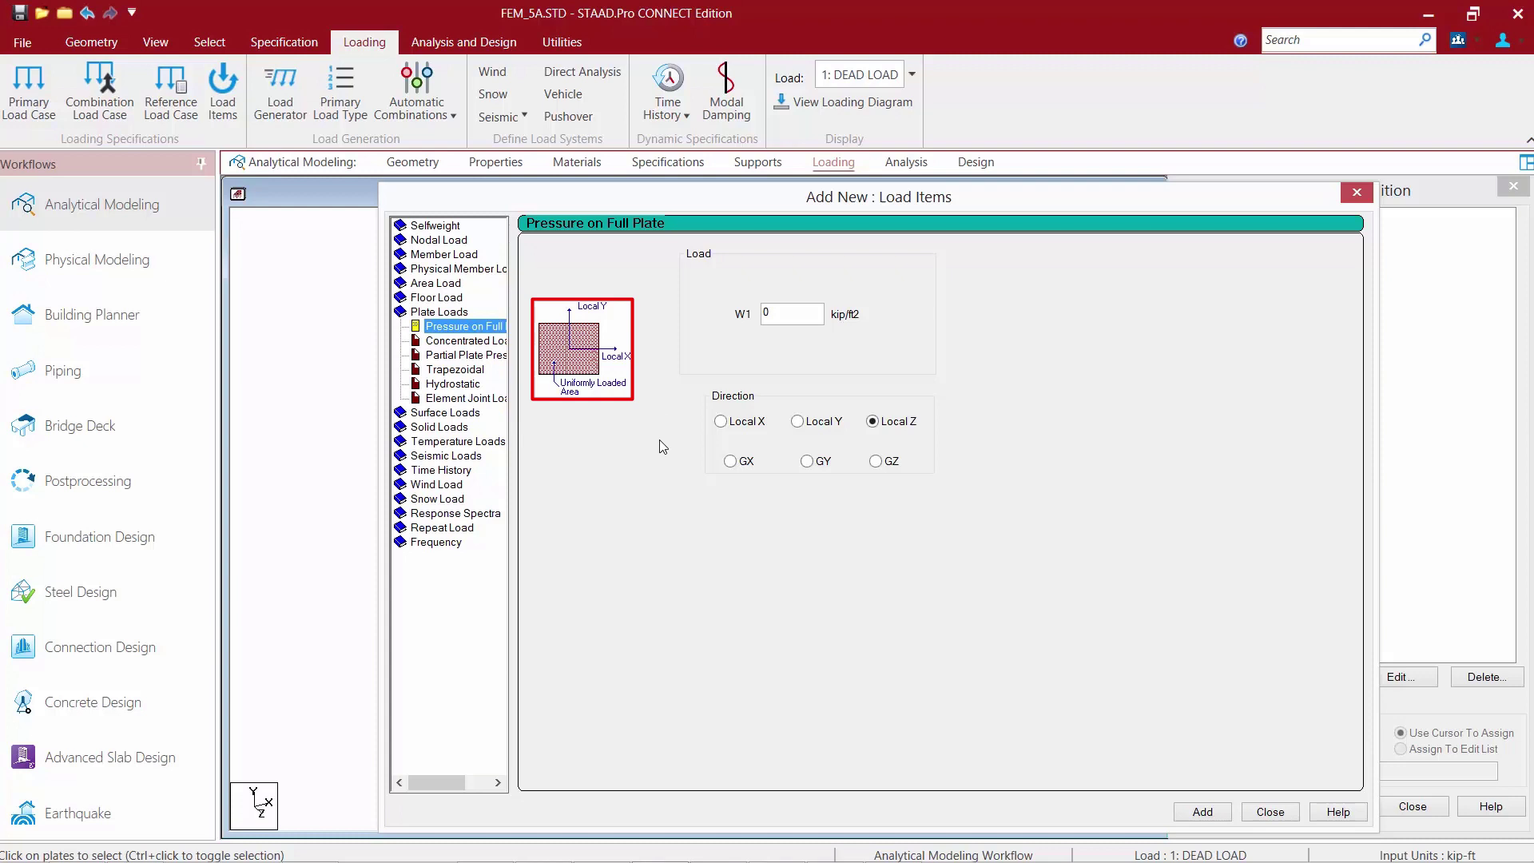
Step: Add a full-plate pressure of W1 = -0.05 kip/ft2 in direction GY to LIVE LOAD
{"action": "double_click", "coordinate": [764, 312]}
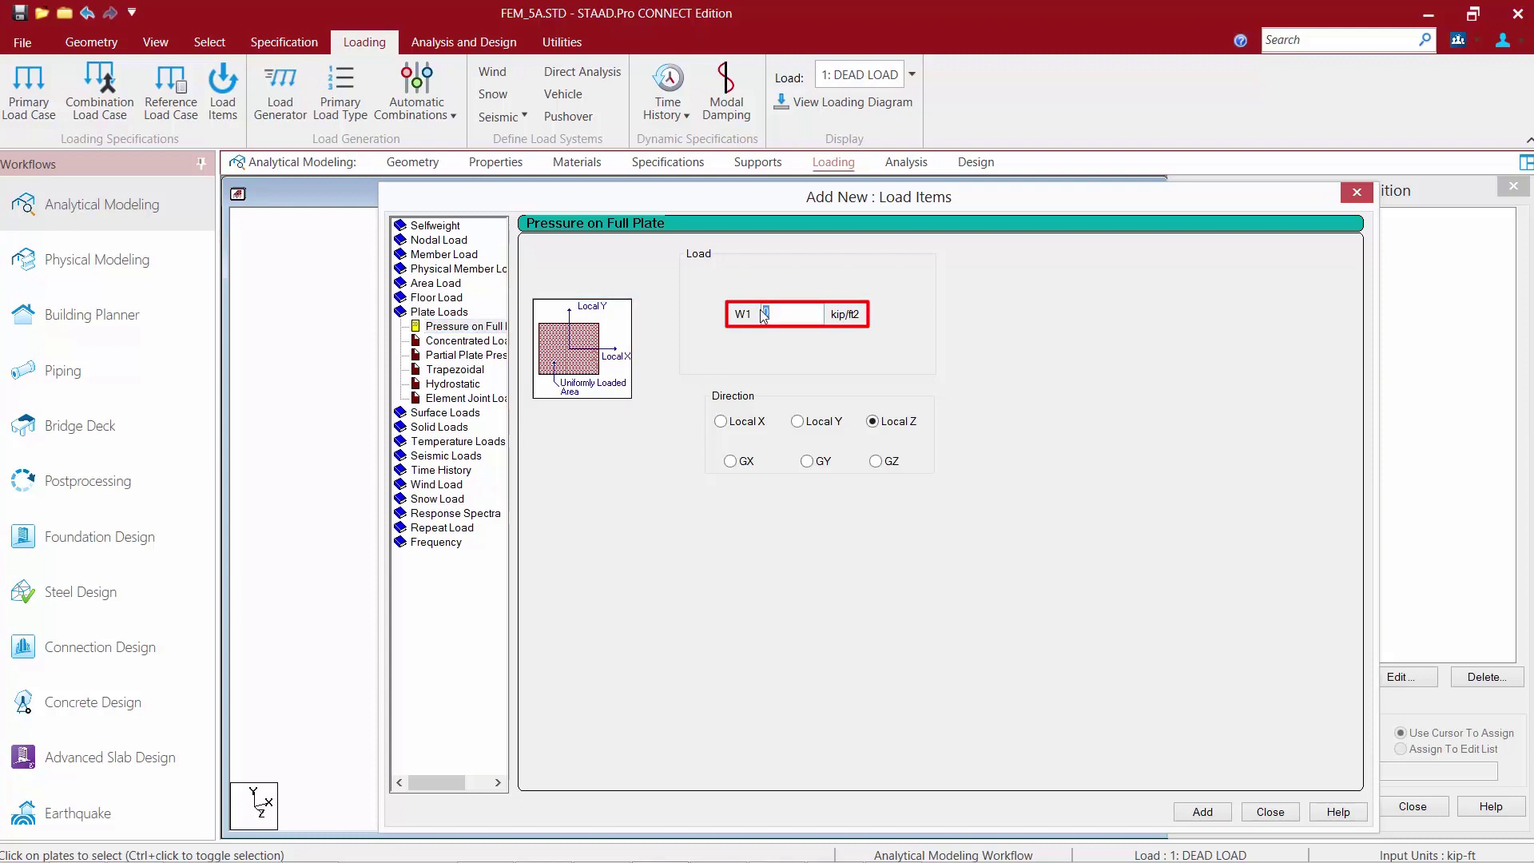
{"action": "type", "text": "-0.05"}
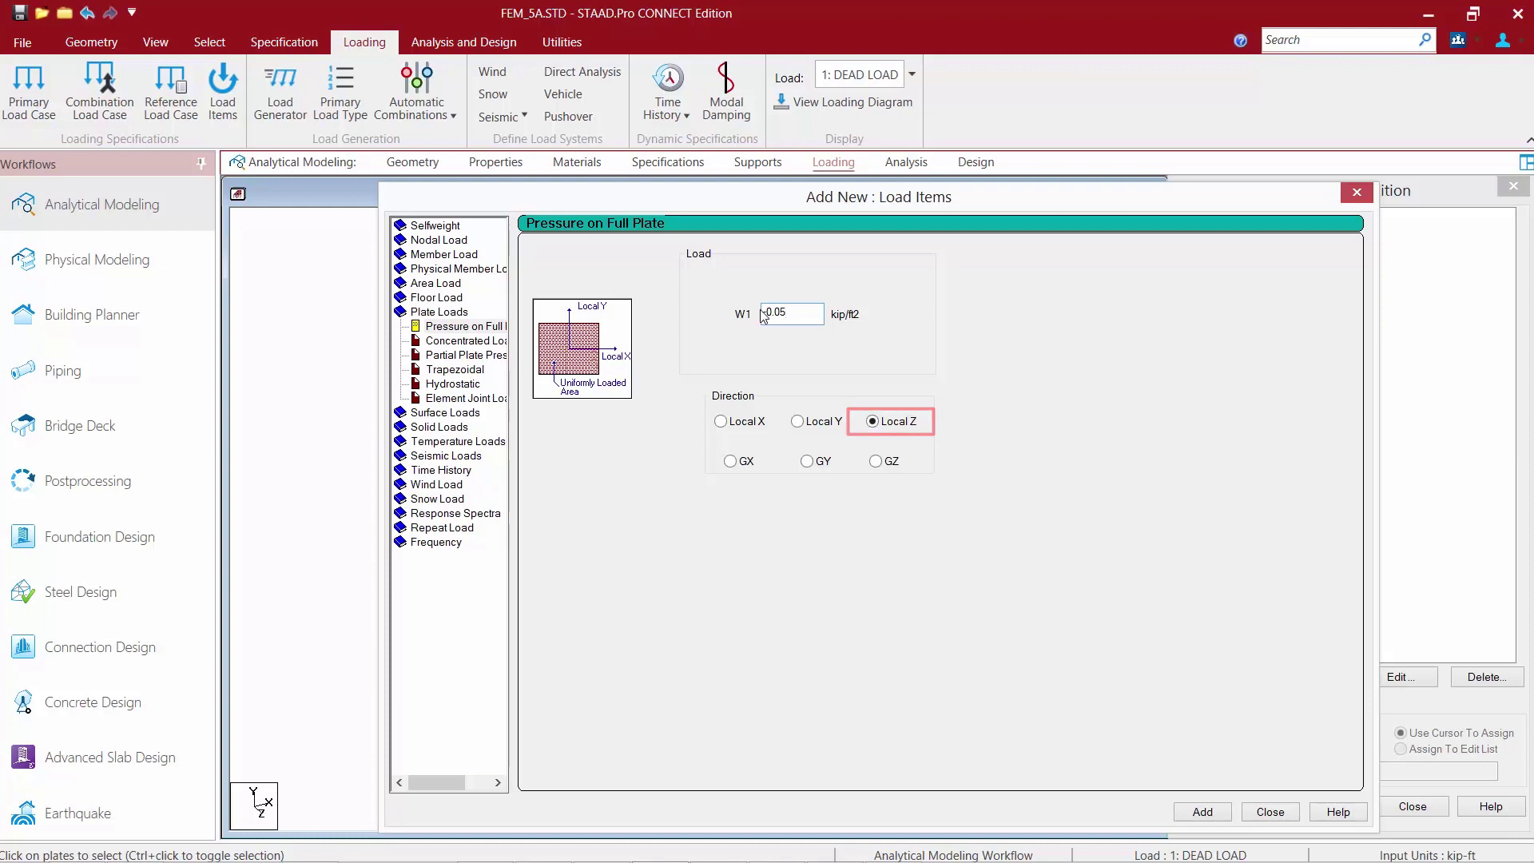
{"action": "left_click", "coordinate": [825, 464]}
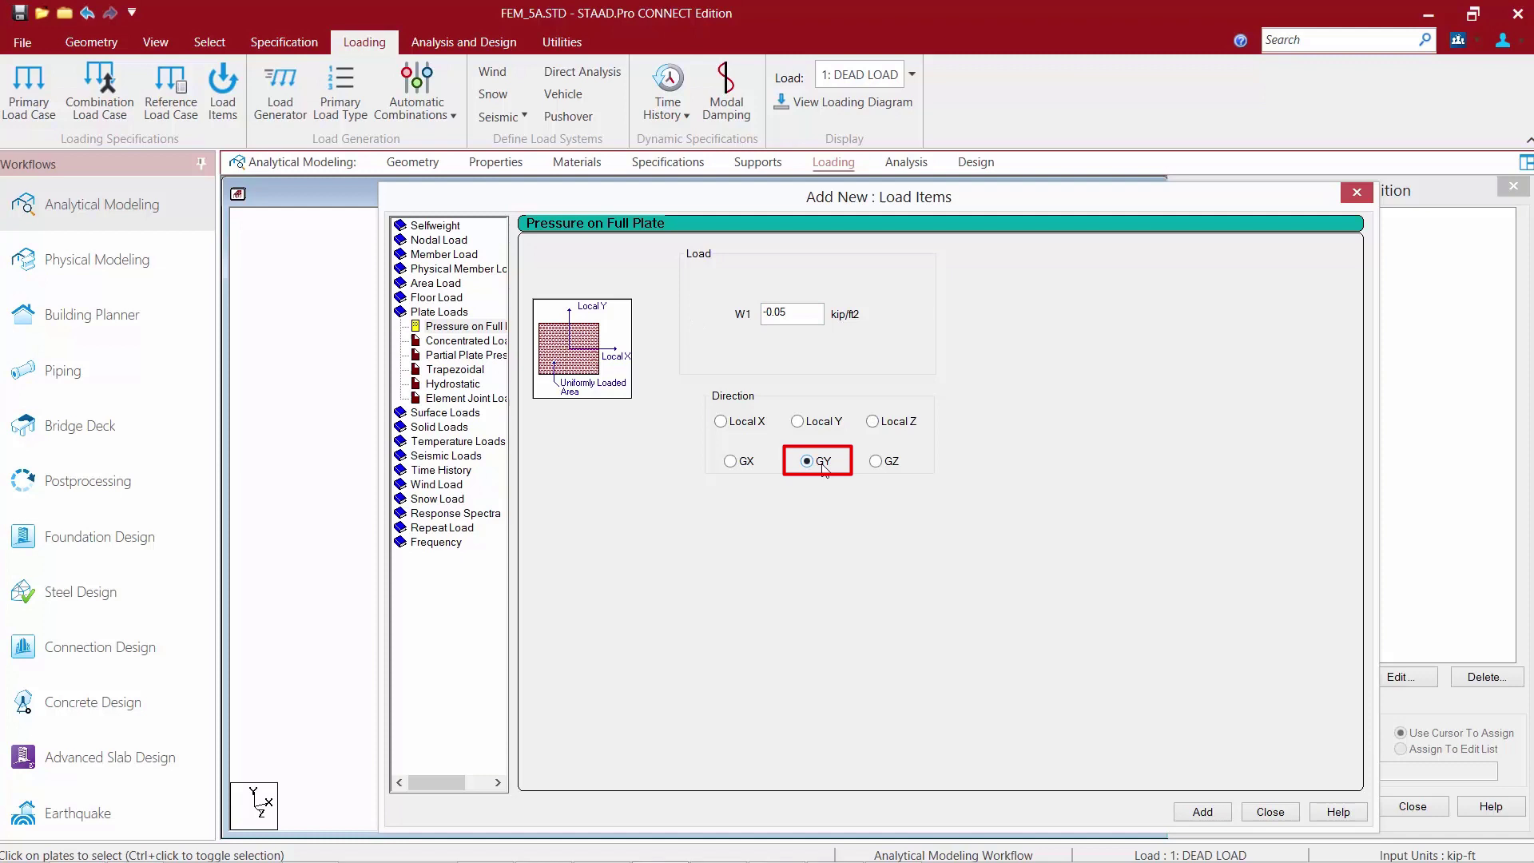
{"action": "left_click", "coordinate": [1200, 812]}
{"action": "left_click", "coordinate": [1270, 812]}
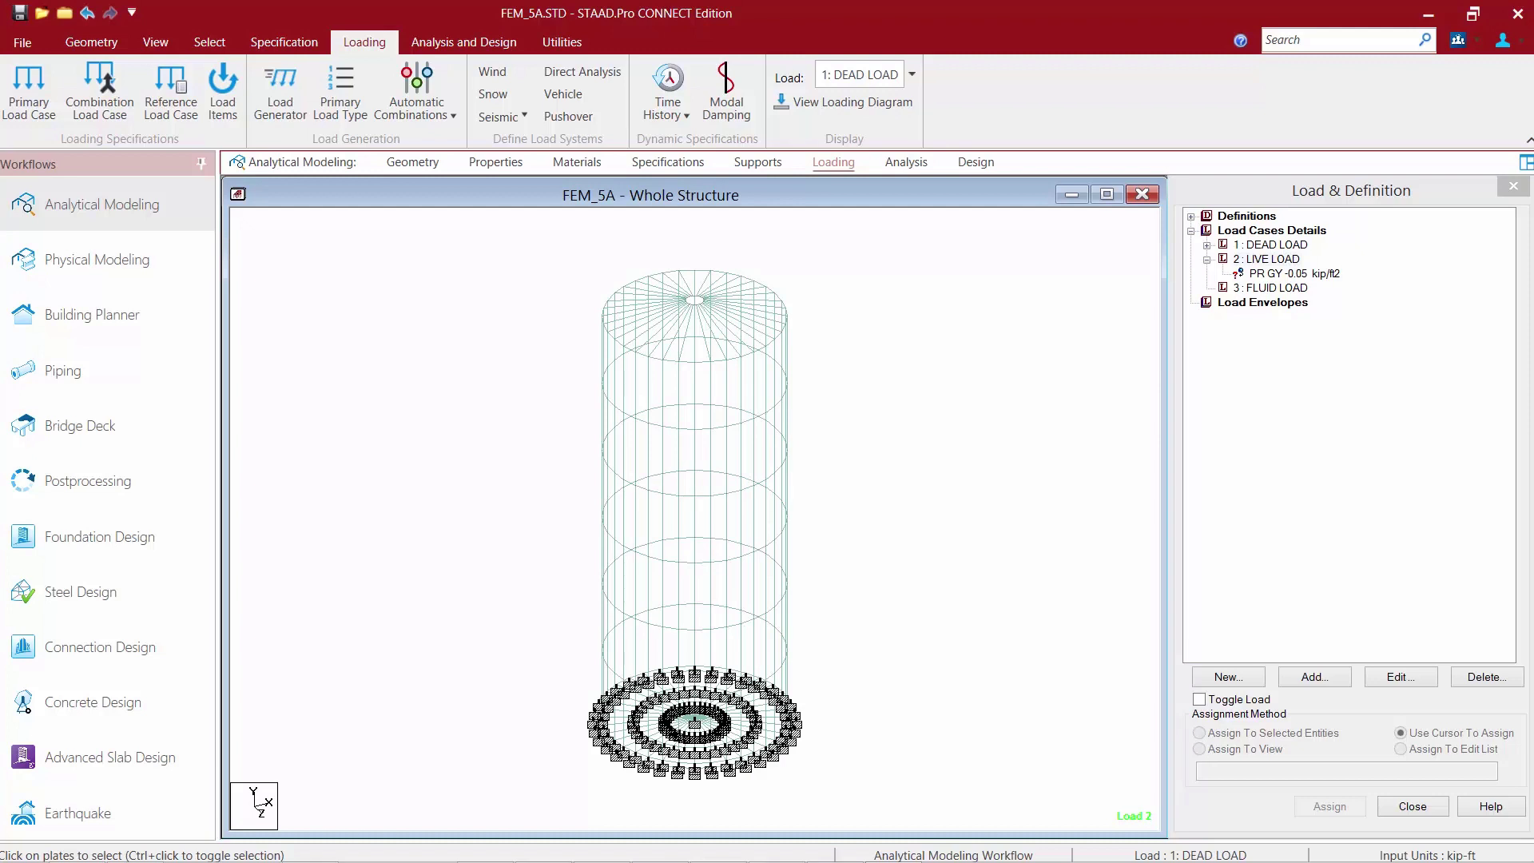
Step: Select the PR GY -0.05 kip/ft2 item under LIVE LOAD and show the View tools
{"action": "left_click", "coordinate": [1335, 276]}
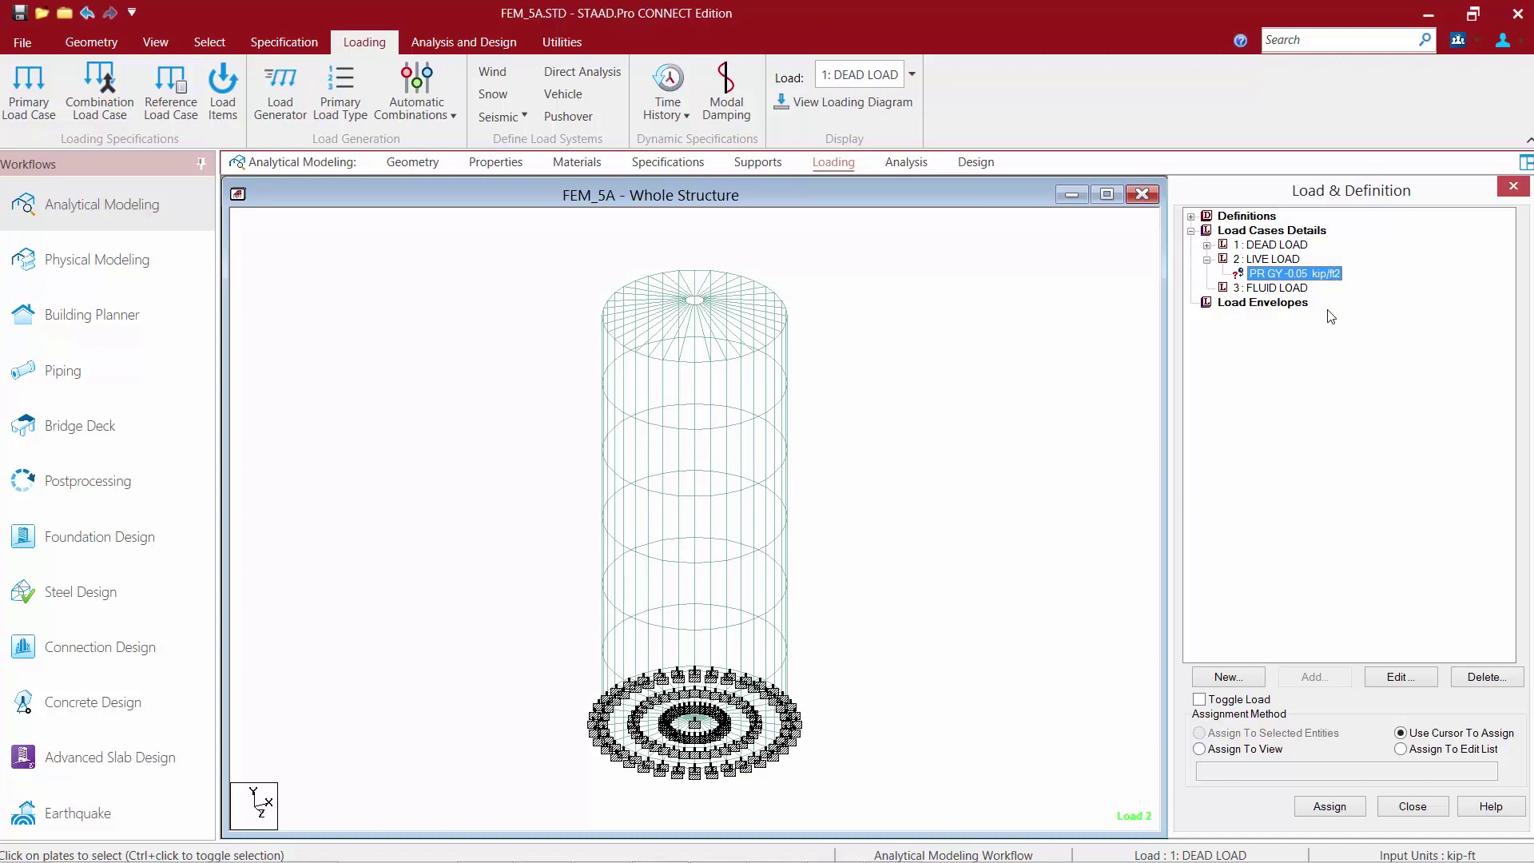
{"action": "left_click", "coordinate": [156, 48]}
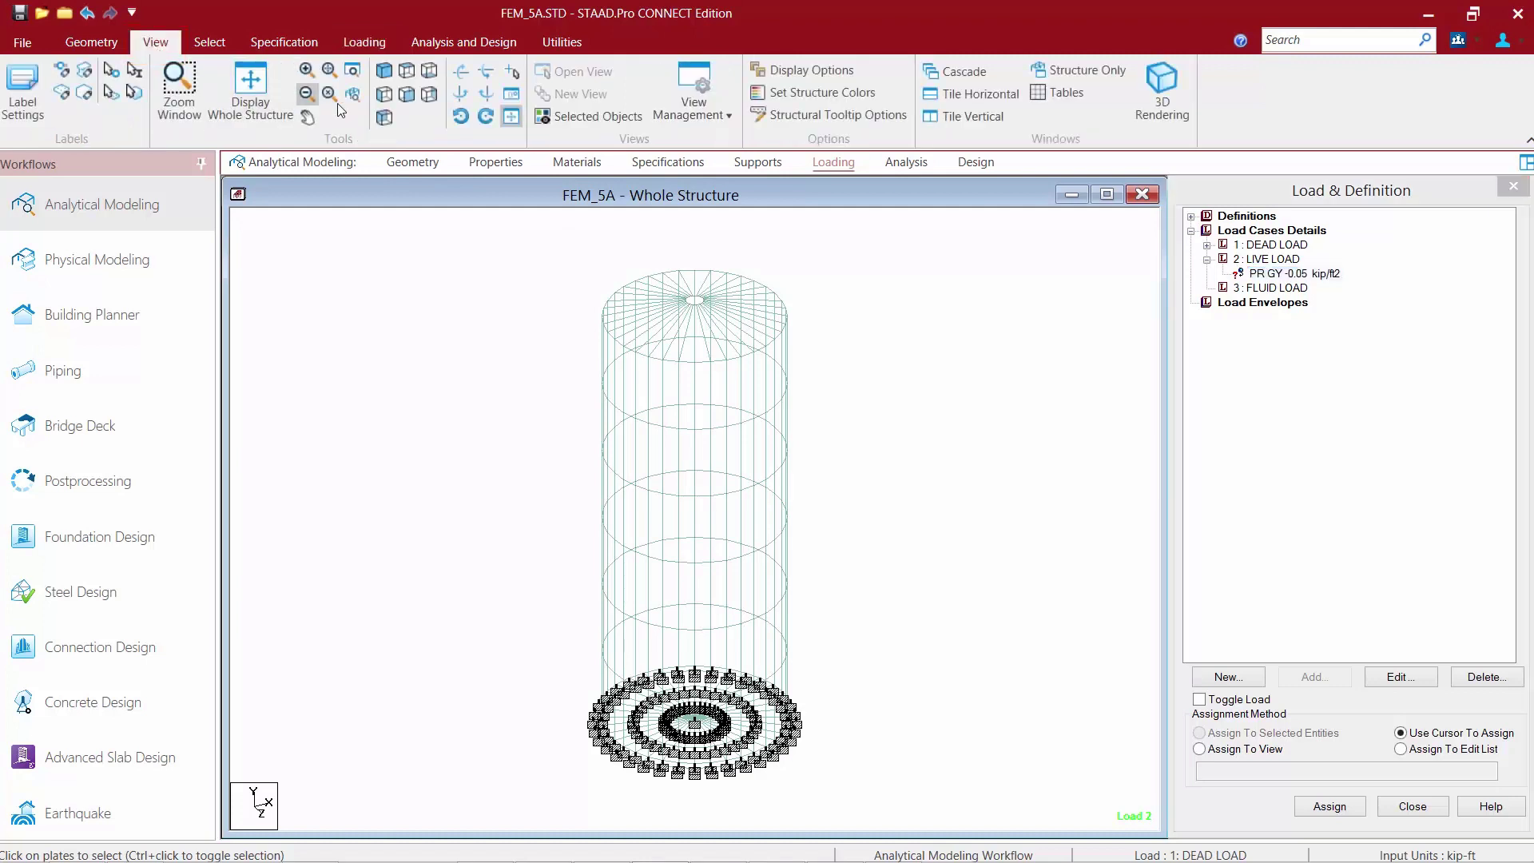
Step: Assign the GY -0.05 kip/ft2 pressure to the selected roof plates 361 to 396
{"action": "left_click", "coordinate": [379, 100]}
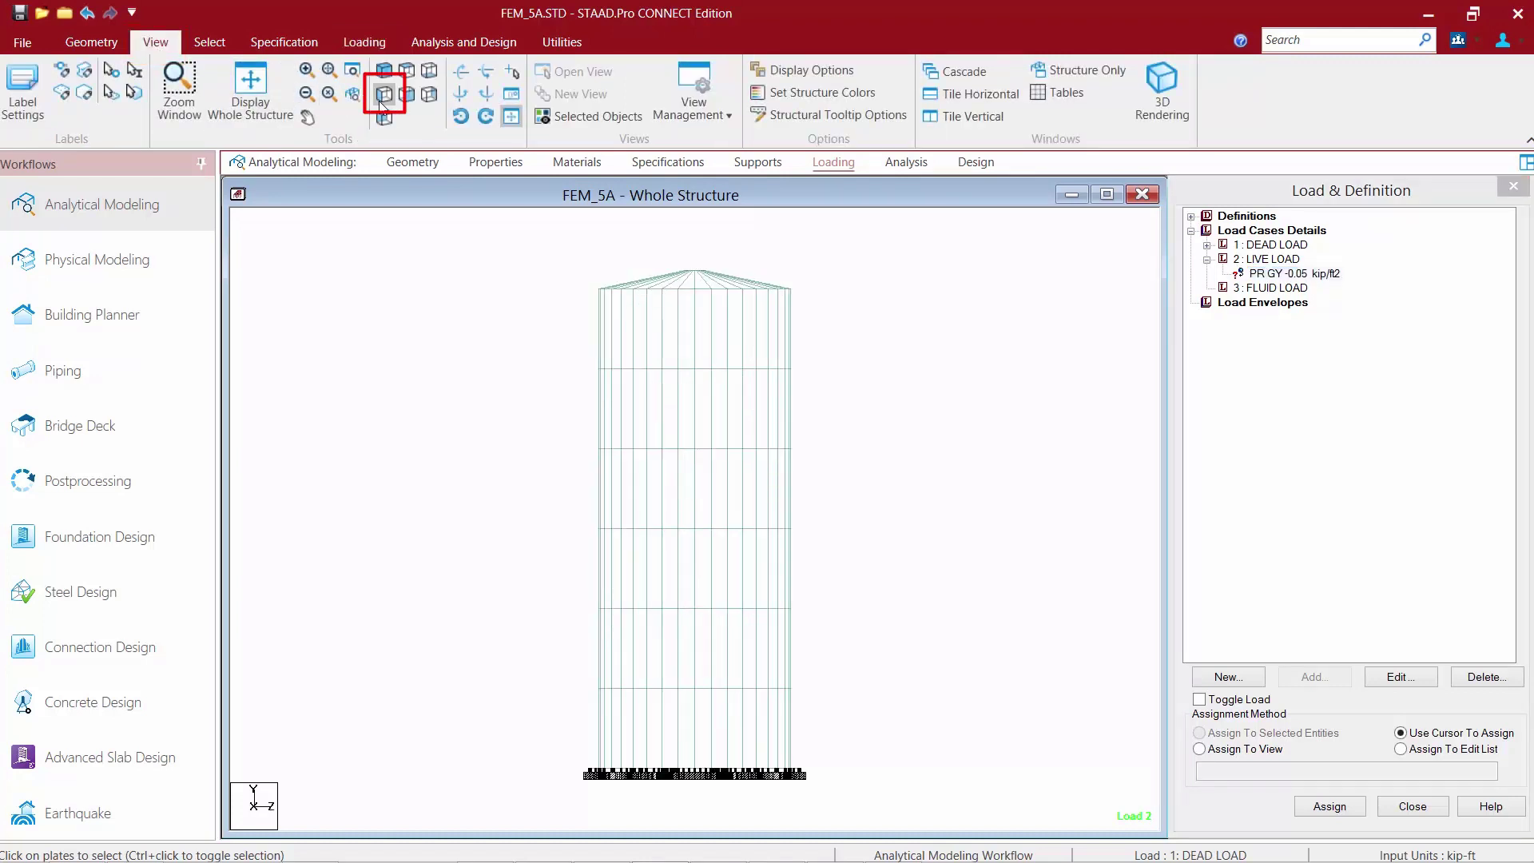
{"action": "left_click_drag", "start_coordinate": [811, 296], "coordinate": [556, 254]}
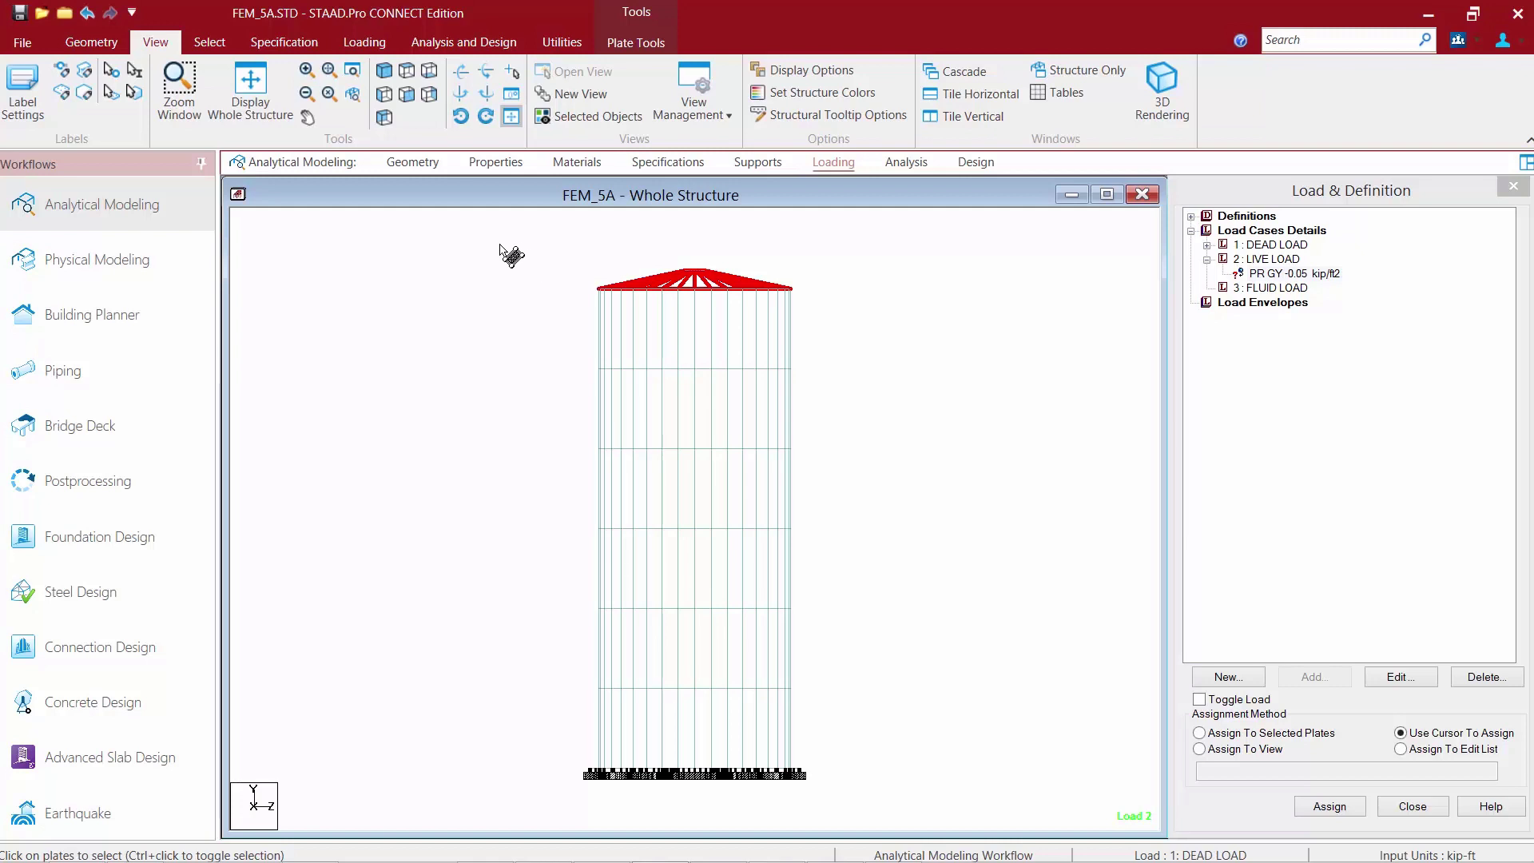
{"action": "left_click", "coordinate": [207, 42]}
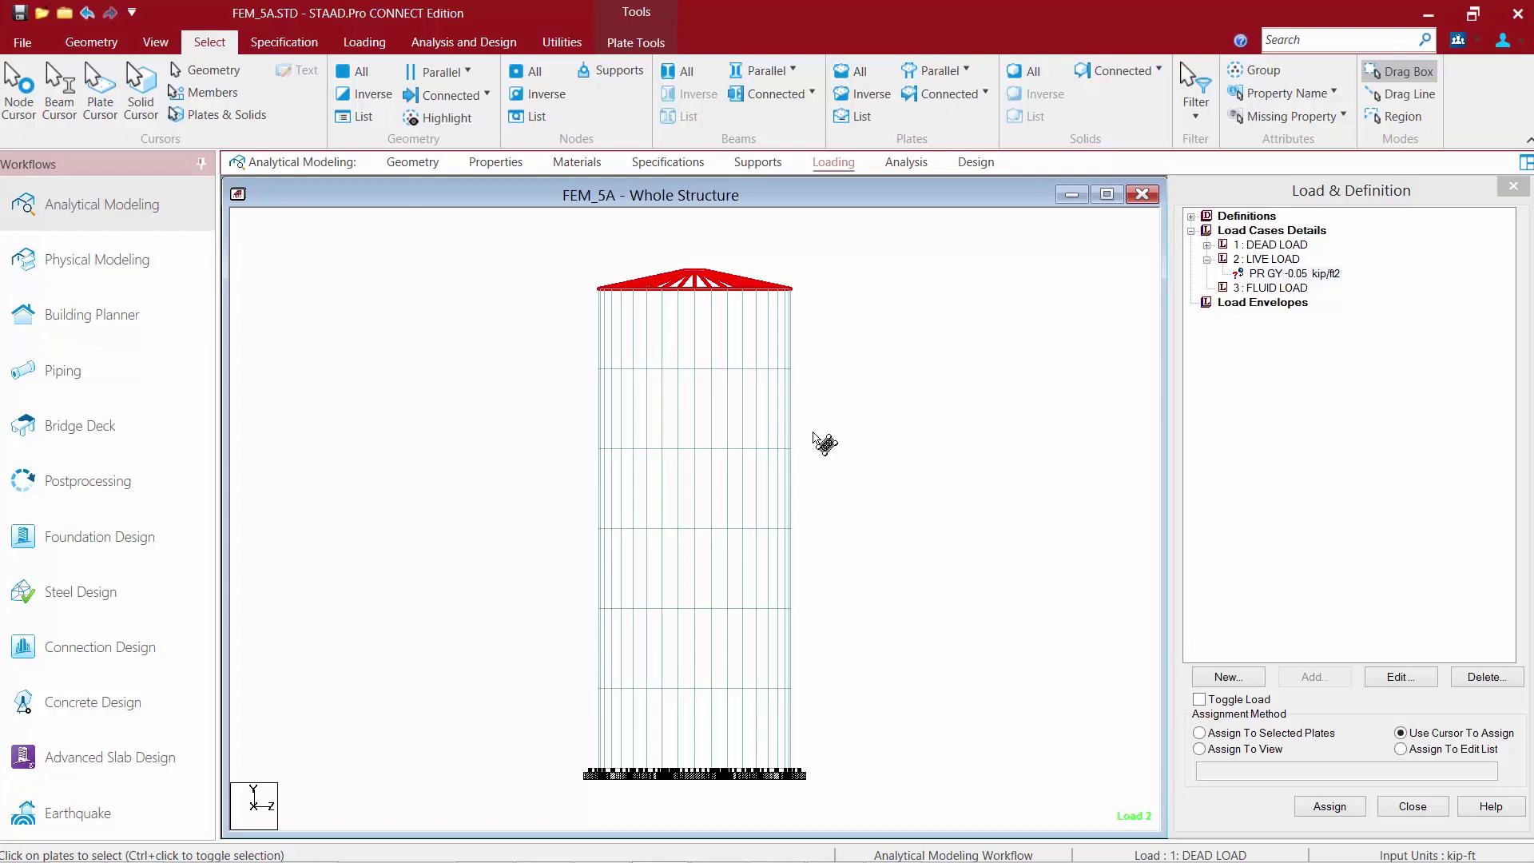
{"action": "left_click", "coordinate": [1202, 734]}
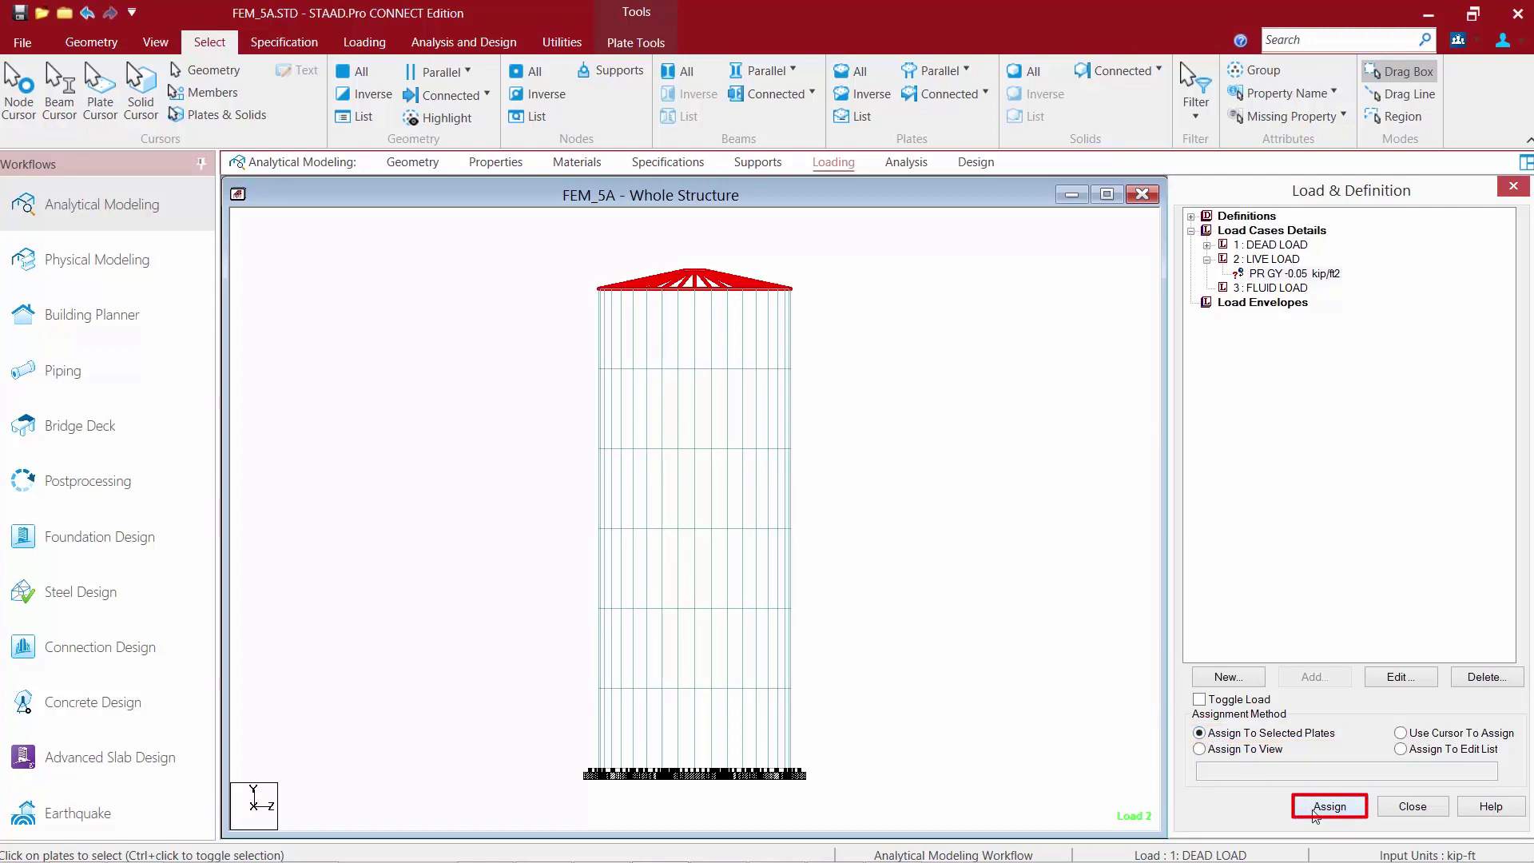
{"action": "left_click", "coordinate": [1314, 807]}
{"action": "left_click", "coordinate": [1374, 568]}
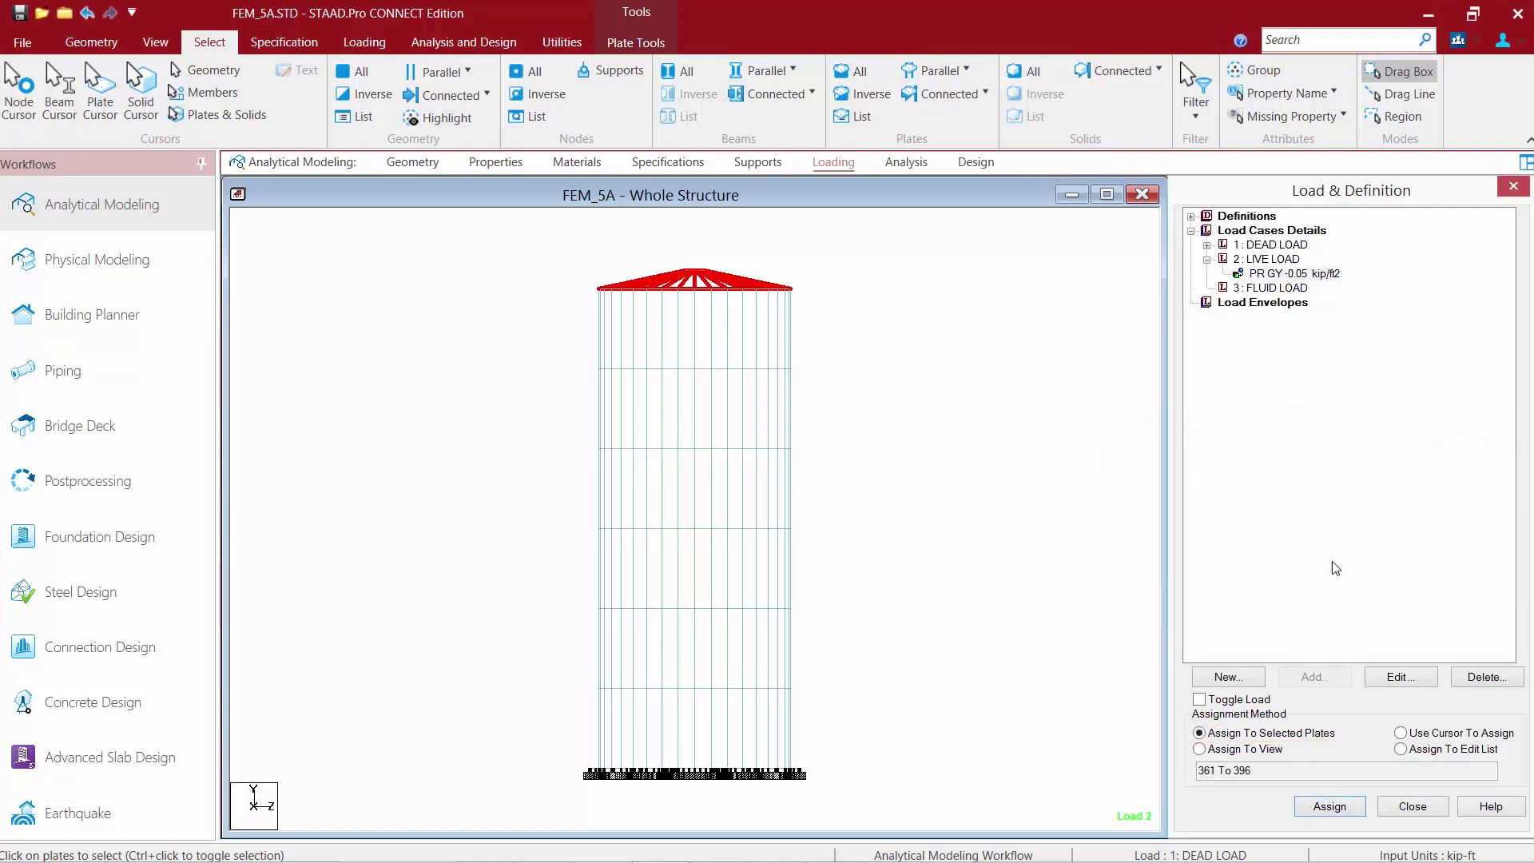
{"action": "left_click", "coordinate": [1268, 275]}
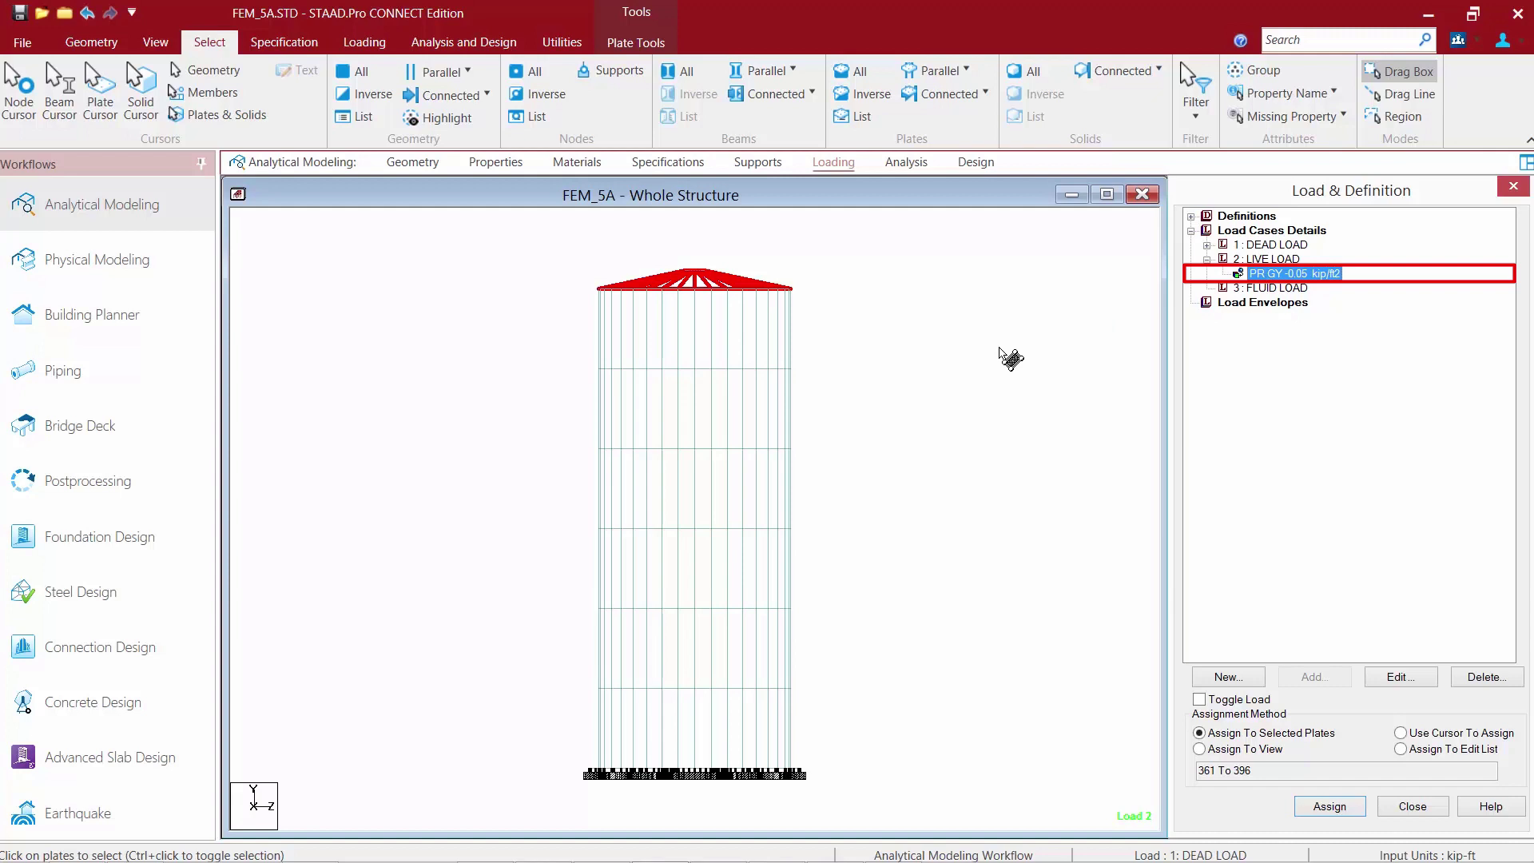
Step: Display the whole structure, clear the plate selection, and make 3 : FLUID LOAD current
{"action": "left_click", "coordinate": [156, 43]}
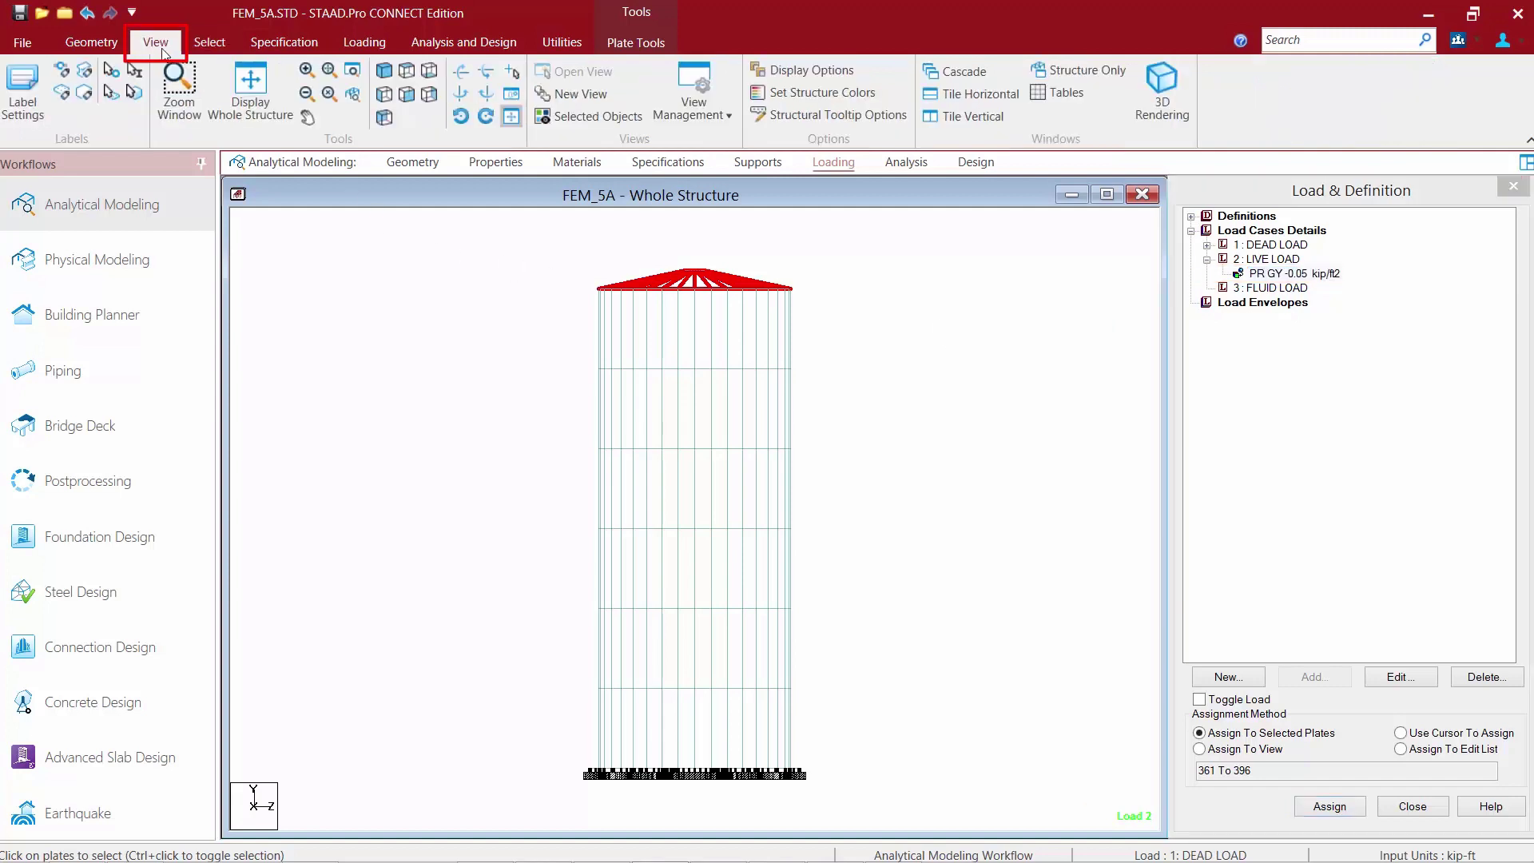
{"action": "left_click", "coordinate": [242, 73]}
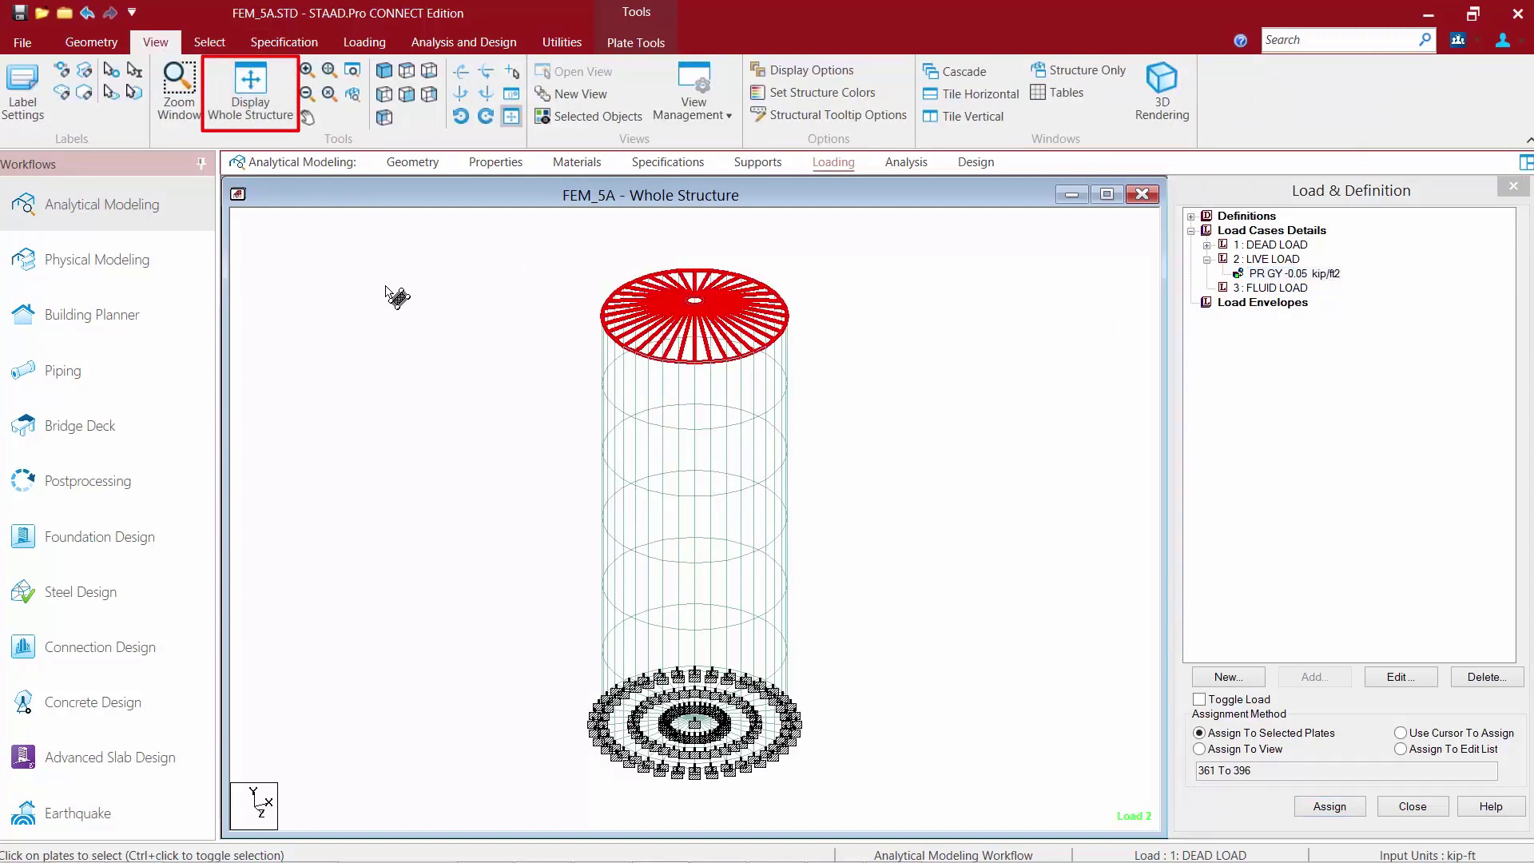
{"action": "left_click", "coordinate": [384, 285]}
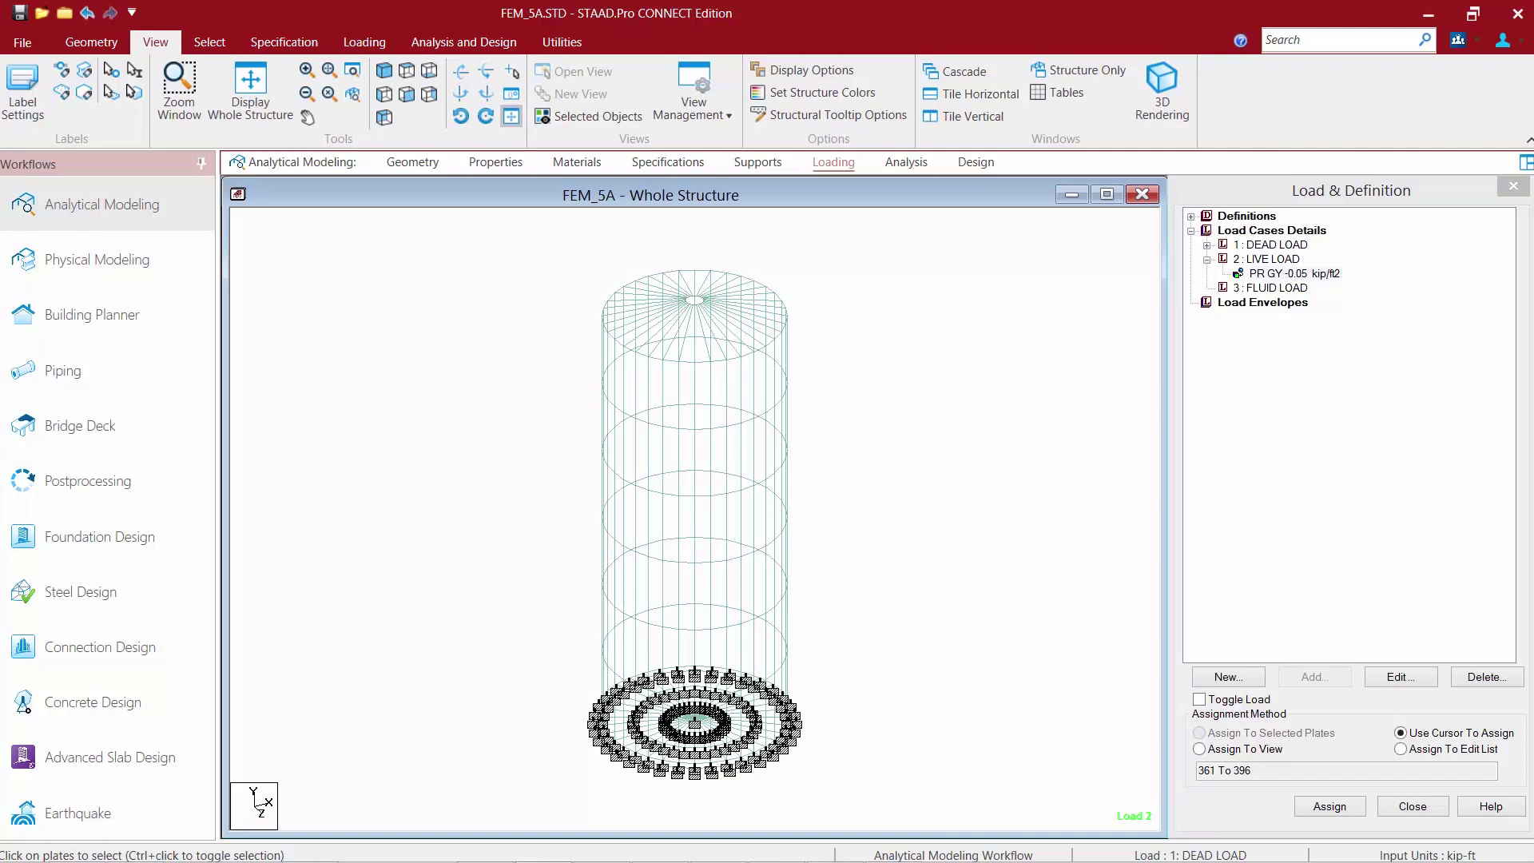
{"action": "left_click", "coordinate": [1262, 289]}
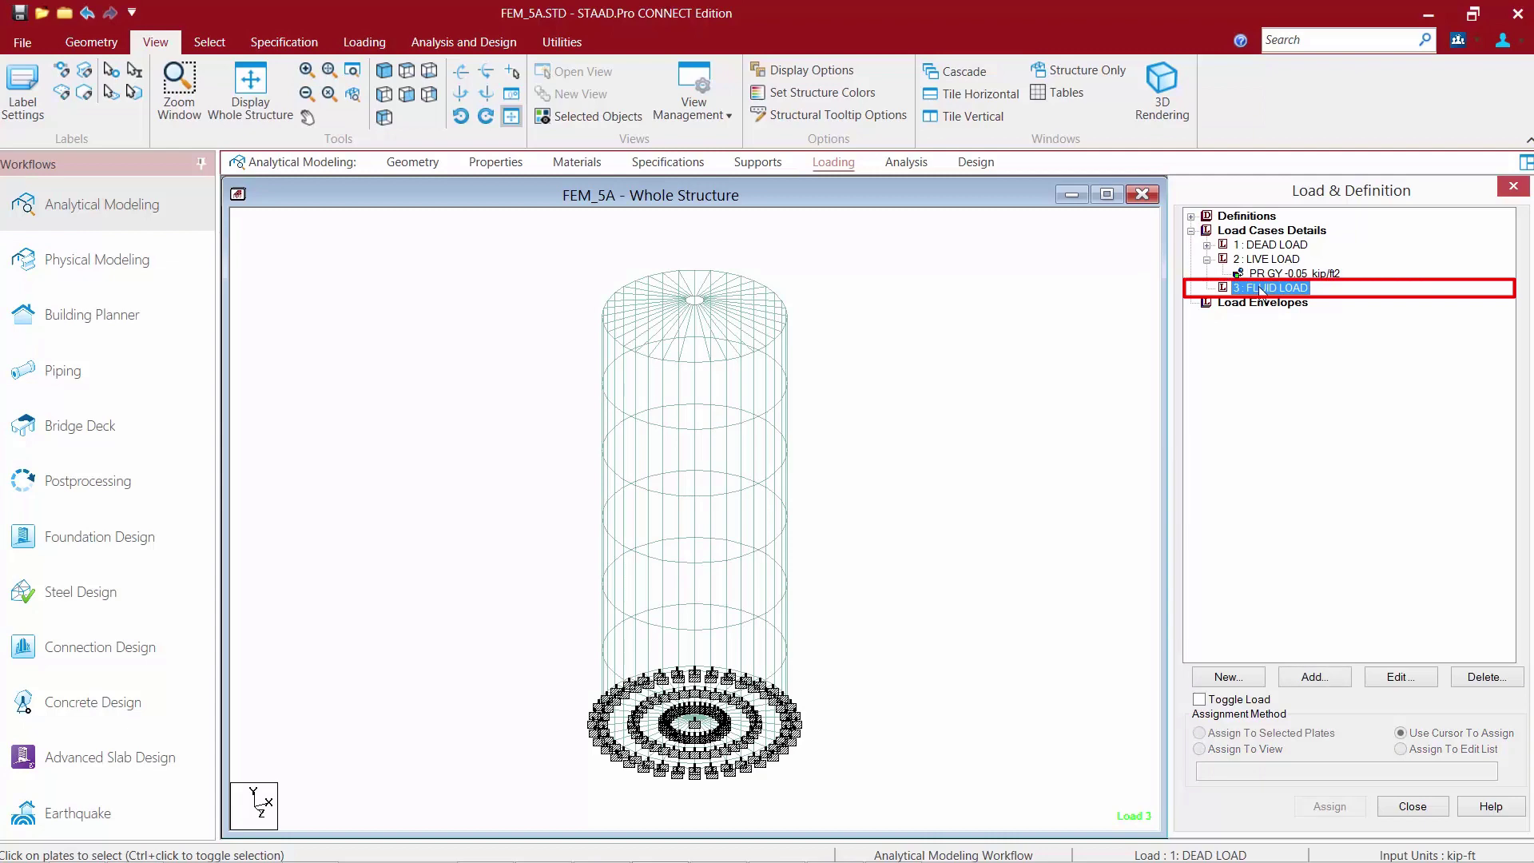
Step: Start a new FLUID LOAD item and choose the Hydrostatic plate load form
{"action": "left_click", "coordinate": [1326, 681]}
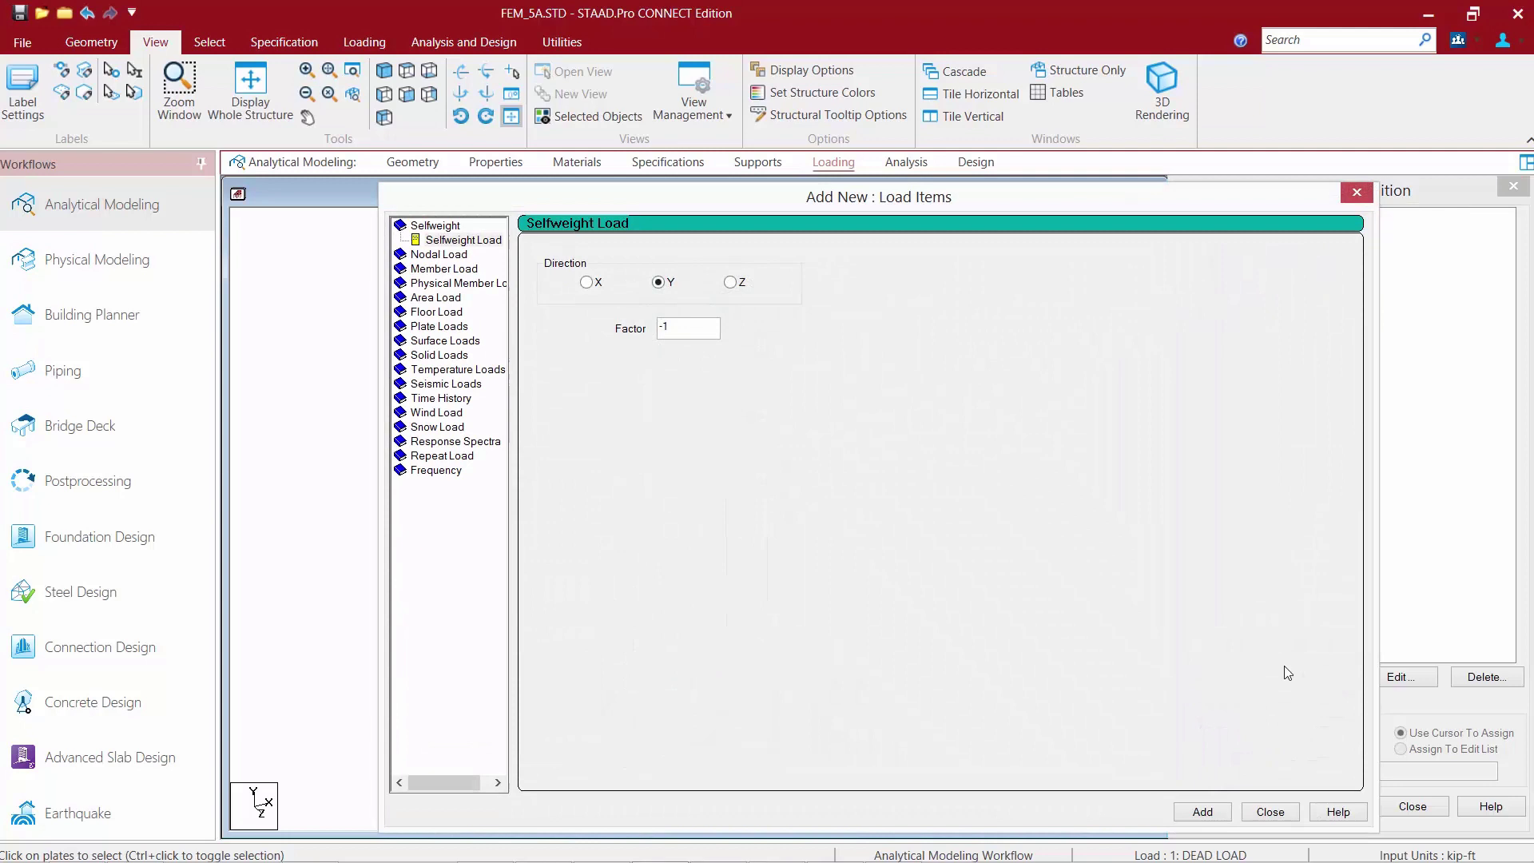
{"action": "double_click", "coordinate": [458, 327]}
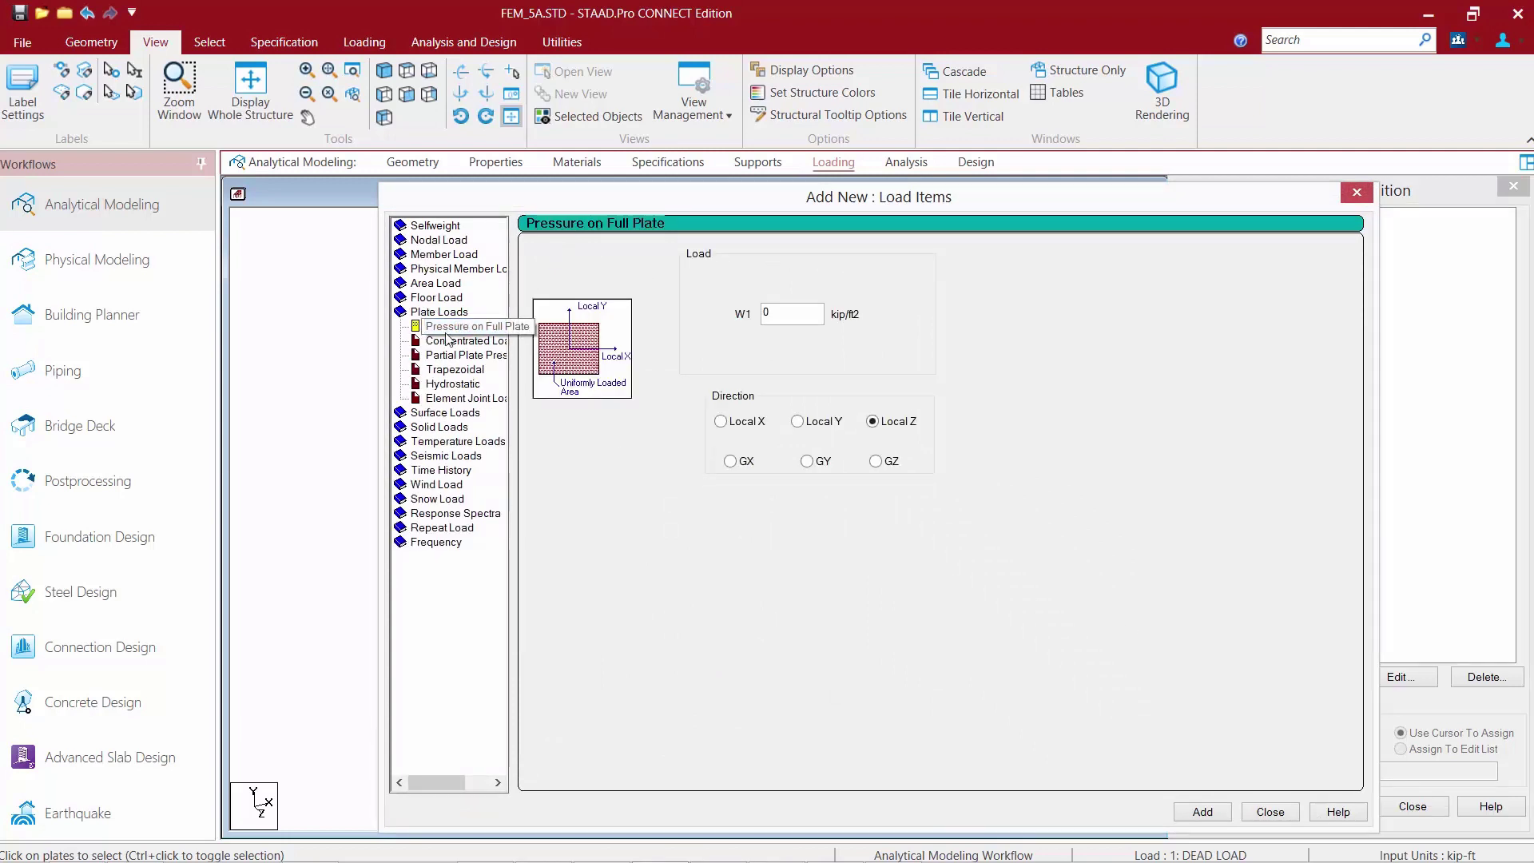
{"action": "left_click", "coordinate": [452, 384]}
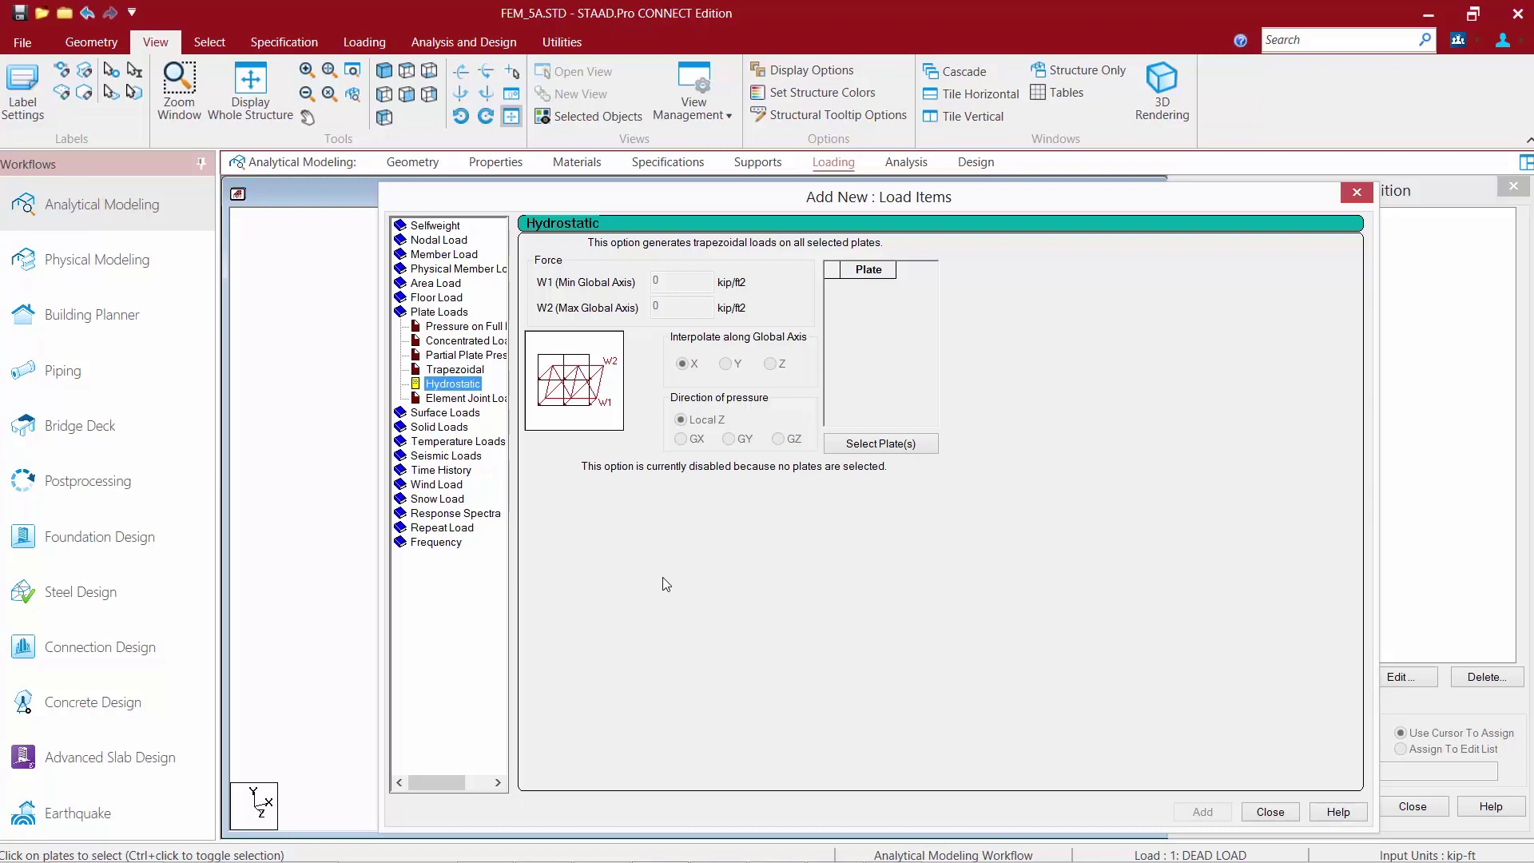
Step: Window-select all tank wall plates, from 145 onward, in elevation view for the hydrostatic load
{"action": "left_click", "coordinate": [896, 444]}
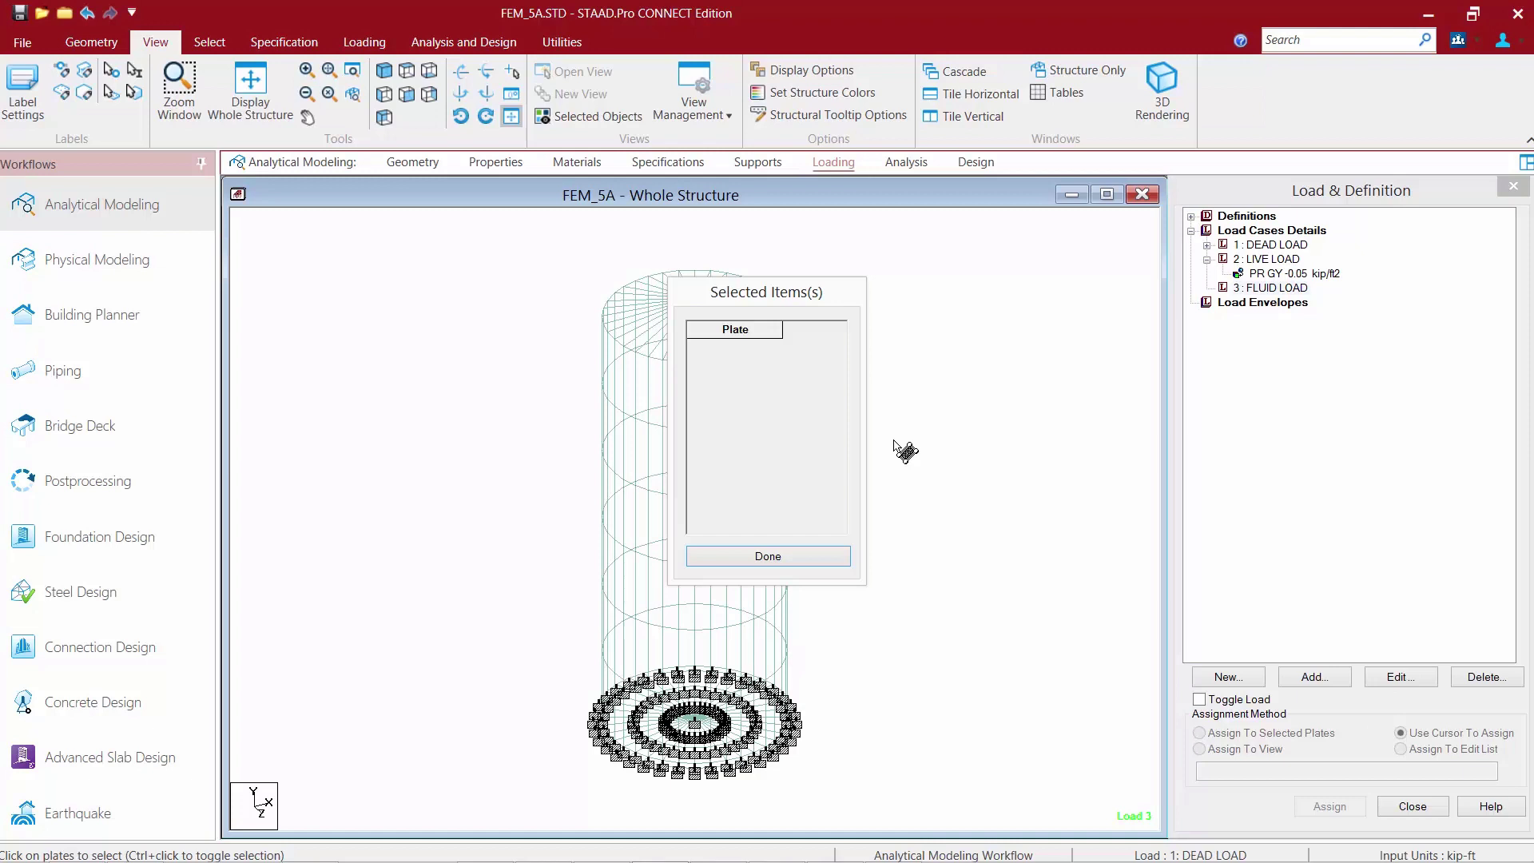
{"action": "left_click_drag", "start_coordinate": [795, 299], "coordinate": [1017, 331]}
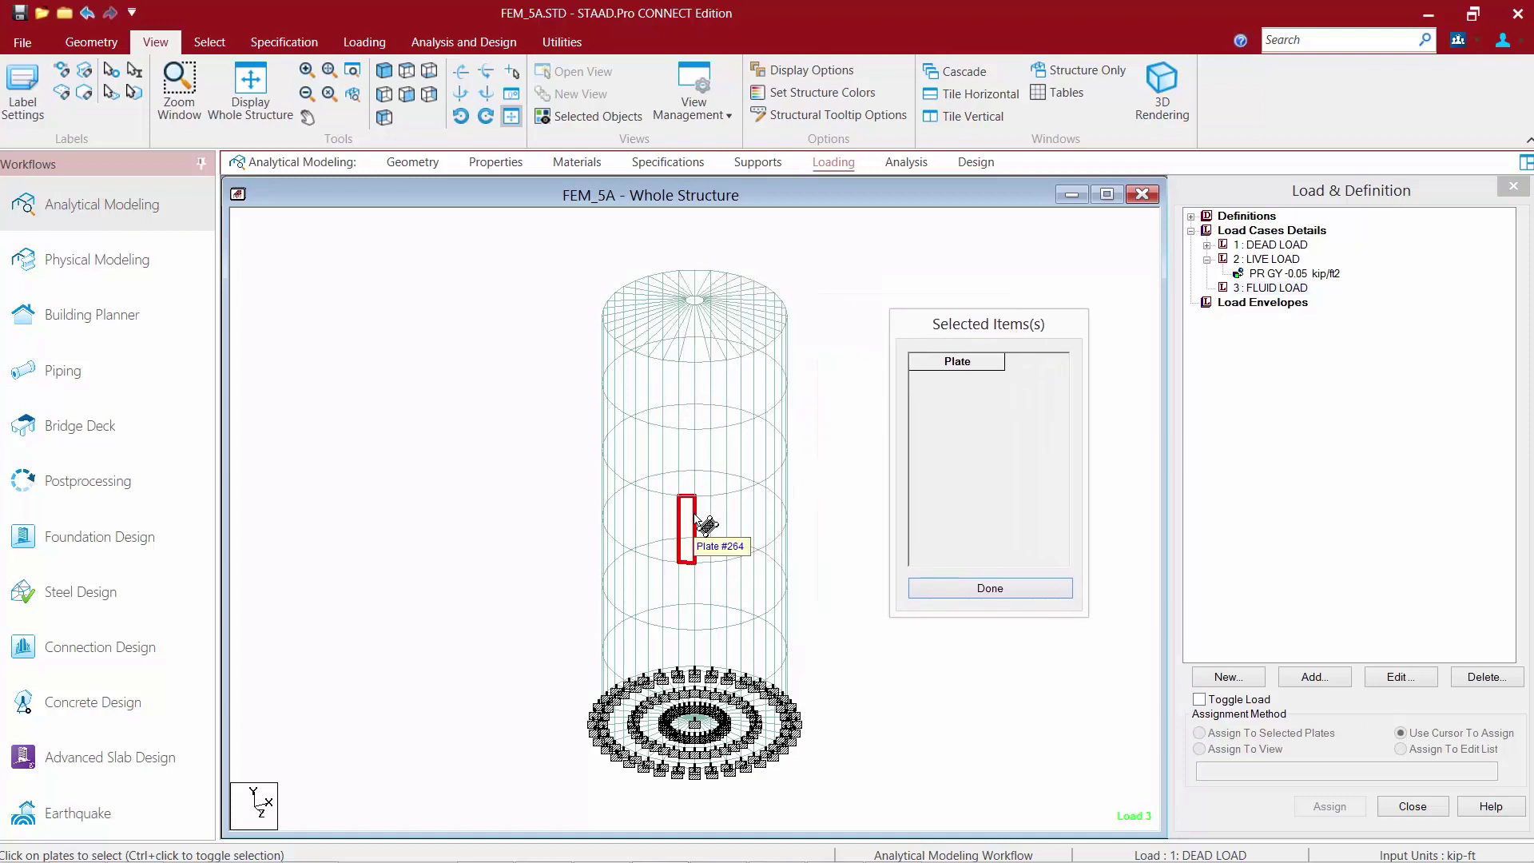
{"action": "left_click", "coordinate": [384, 117]}
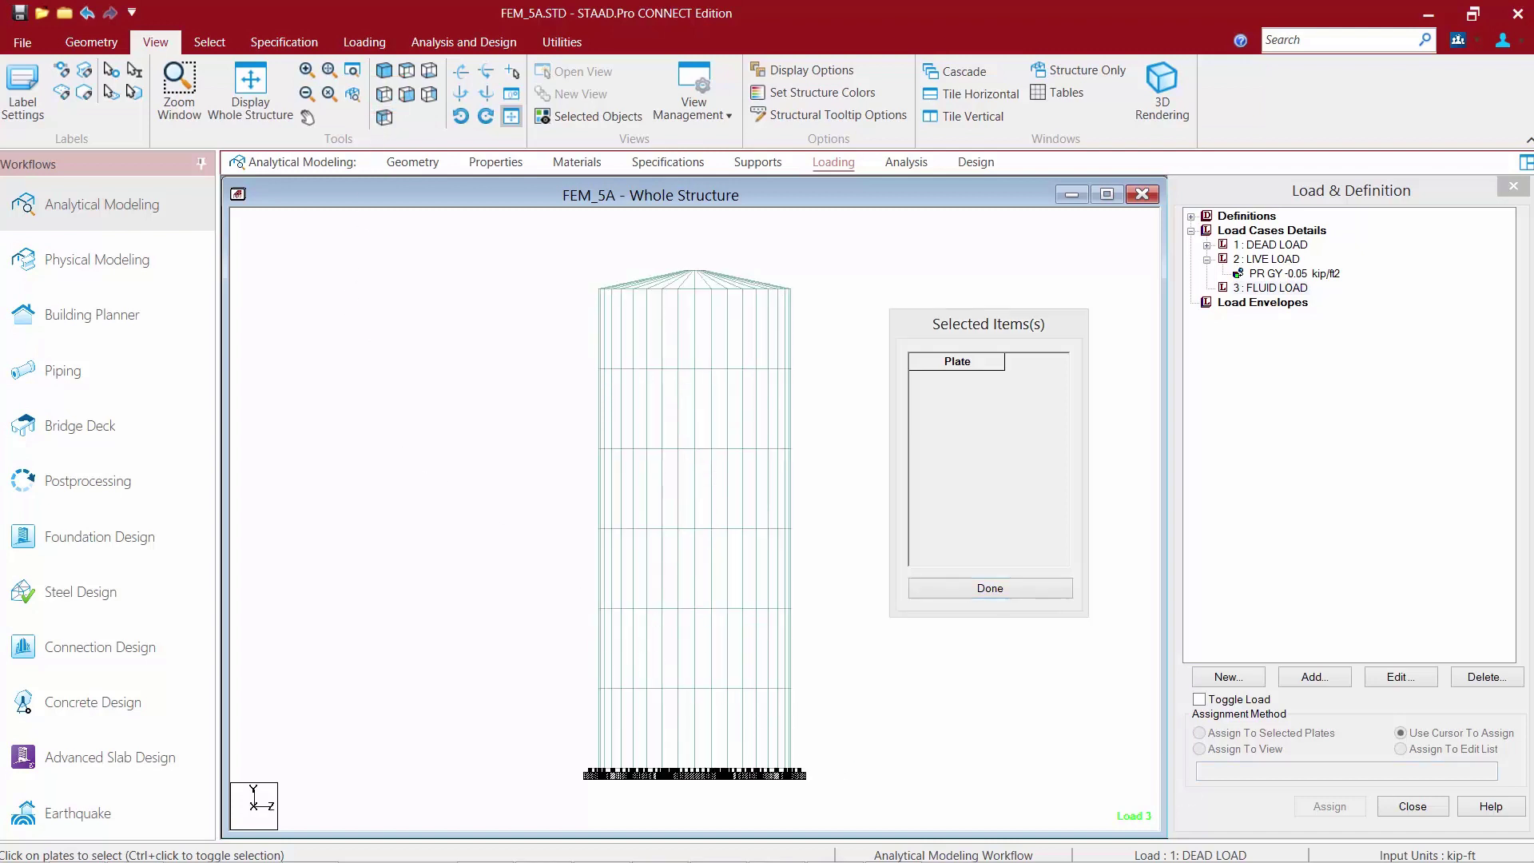
{"action": "left_click_drag", "start_coordinate": [829, 740], "coordinate": [548, 319]}
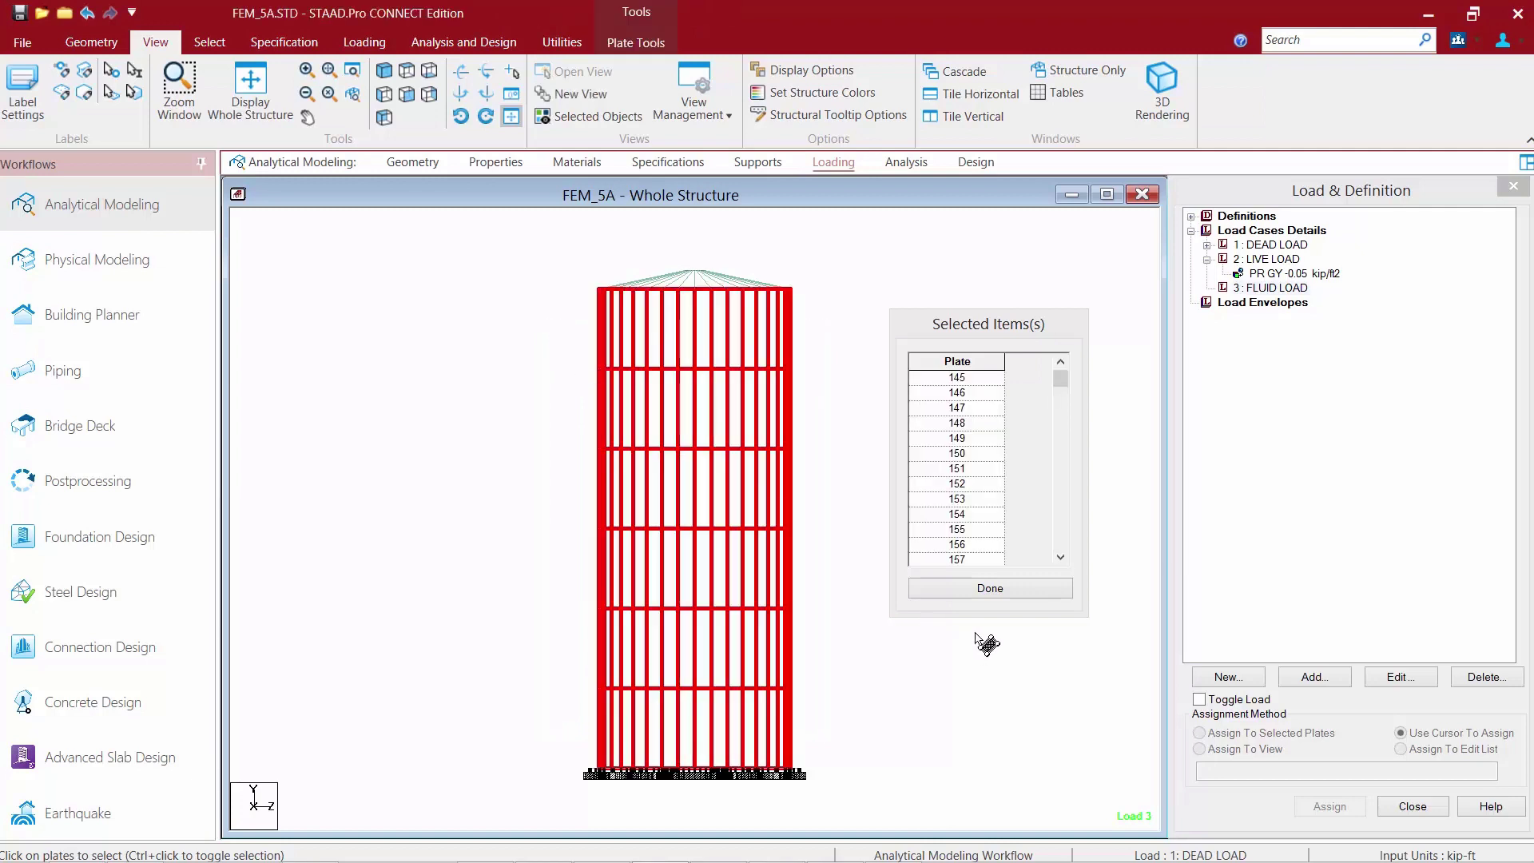
{"action": "left_click", "coordinate": [967, 591]}
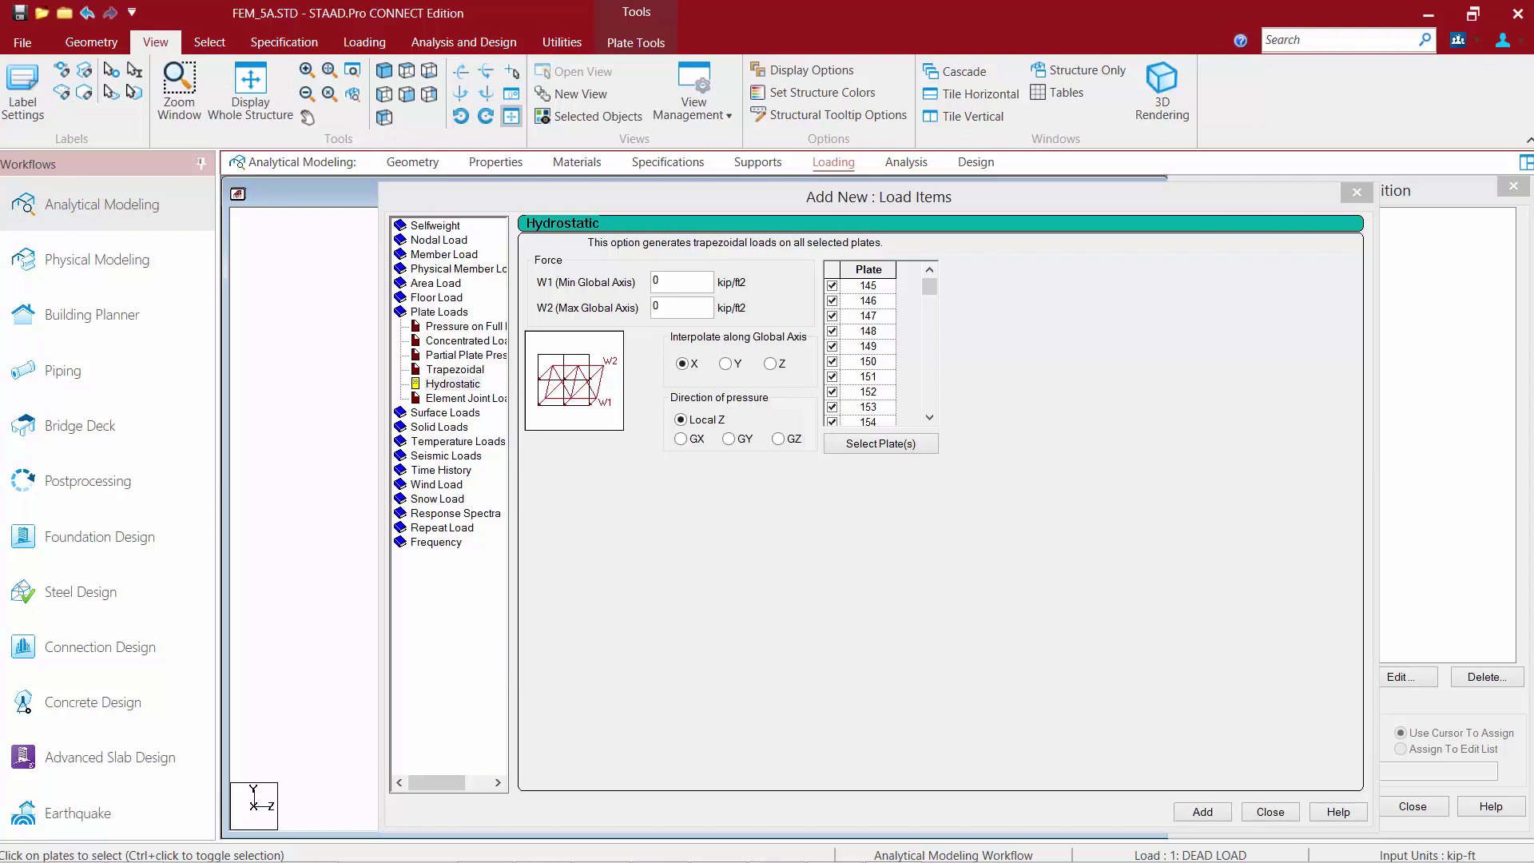
Step: Add a hydrostatic load with W1 0.08 and W2 0.02 kip/ft2 interpolated along global Y
{"action": "left_click", "coordinate": [661, 281]}
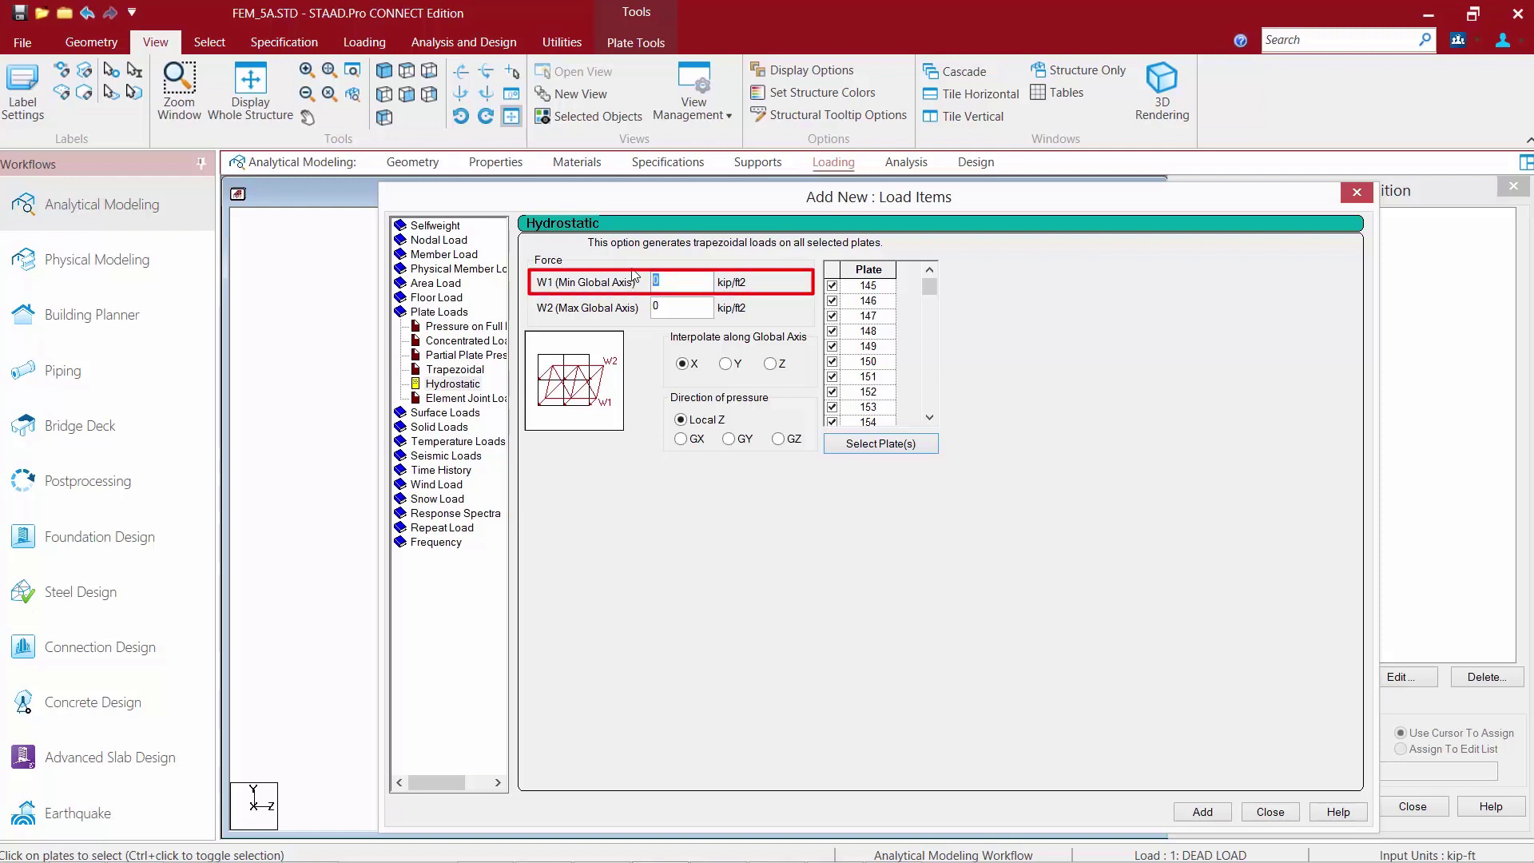
{"action": "type", "text": "0.08"}
{"action": "key", "text": "Tab"}
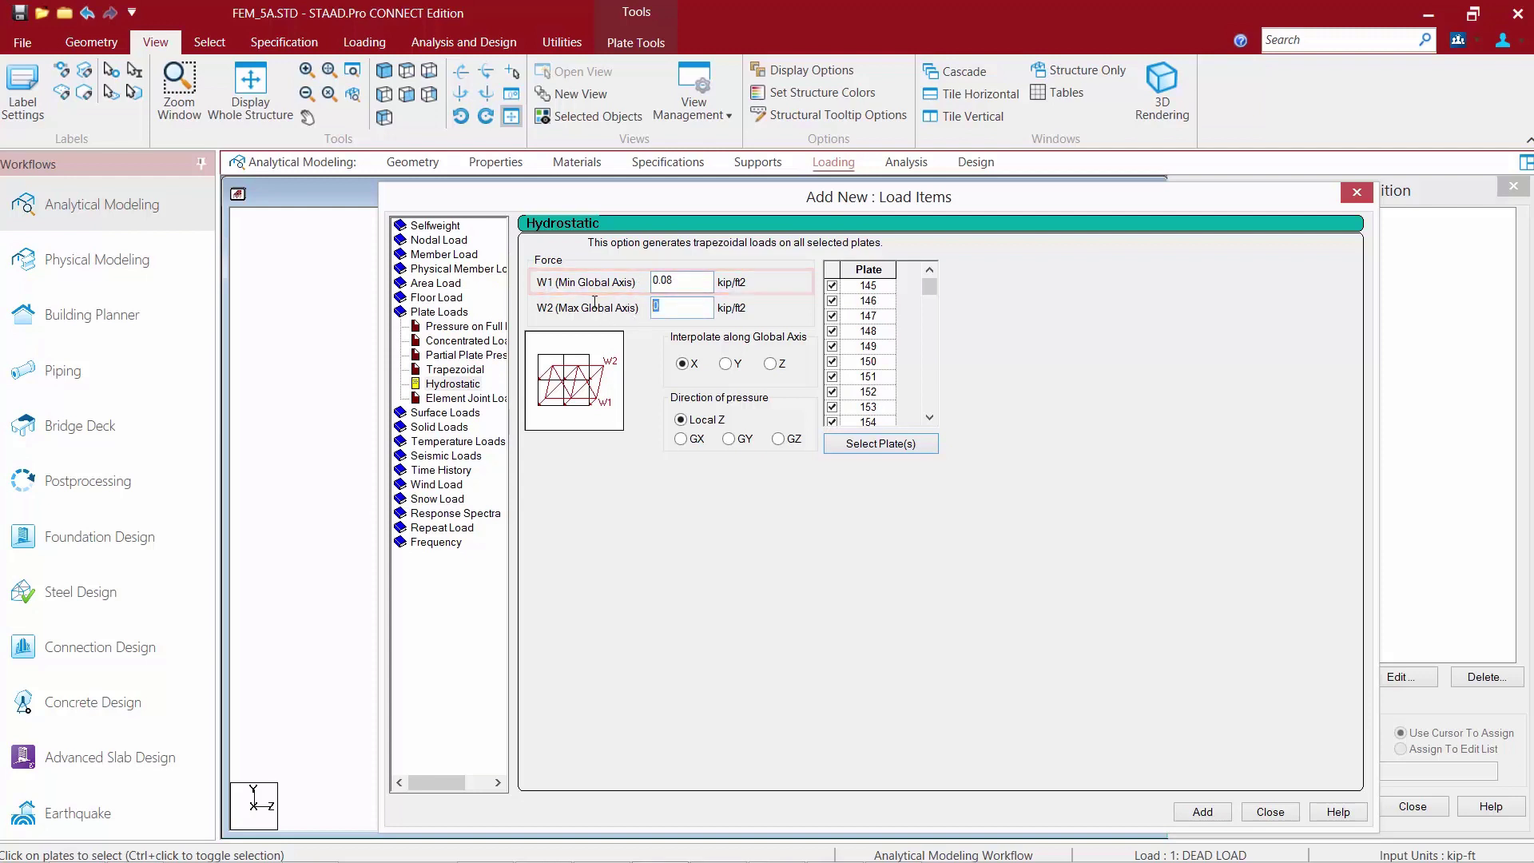
{"action": "type", "text": "0.0"}
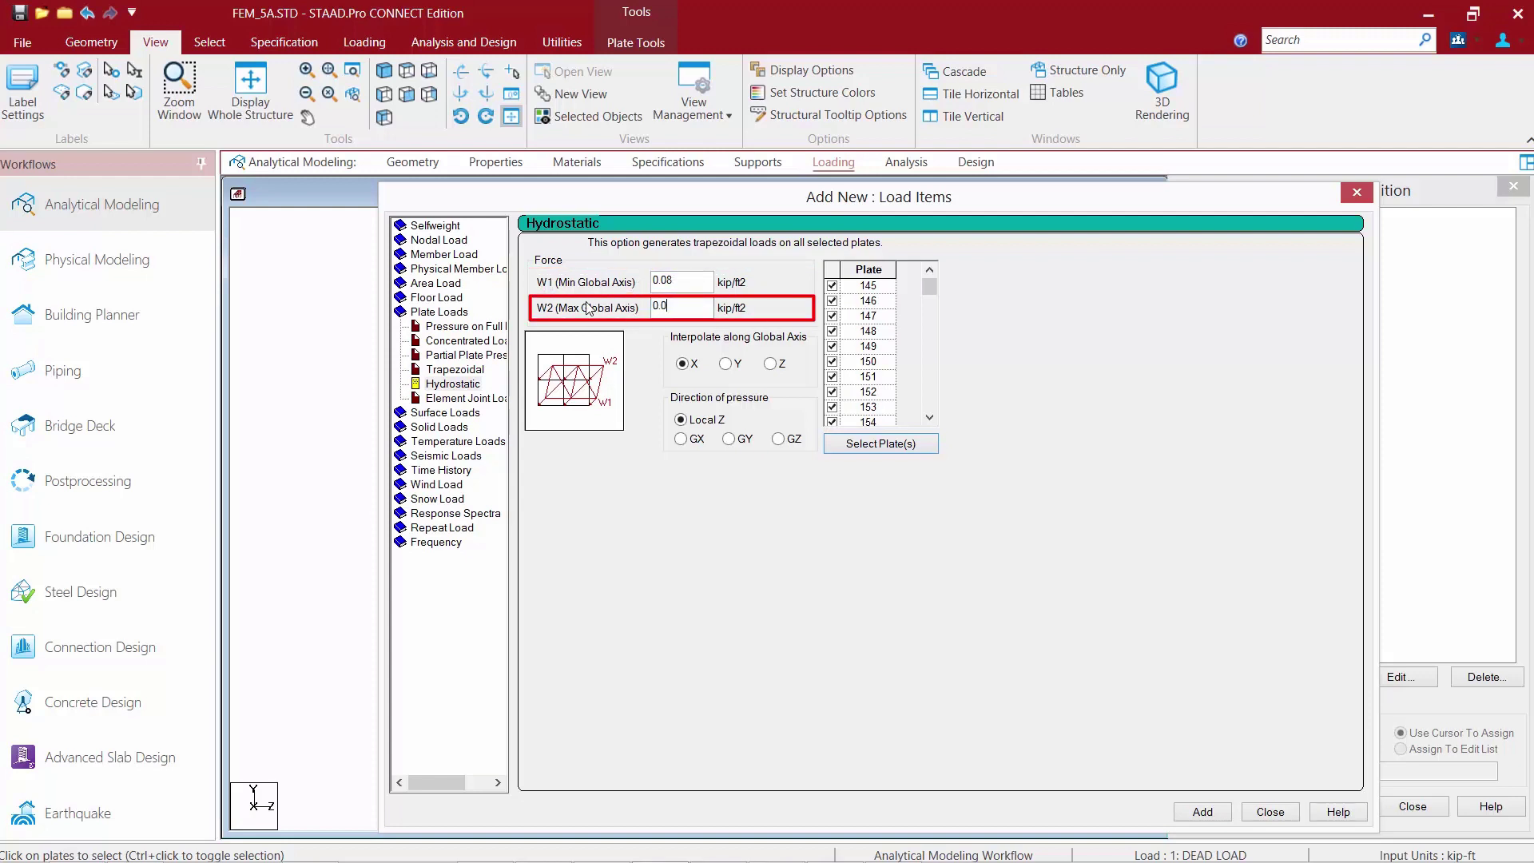
{"action": "type", "text": "2"}
{"action": "left_click", "coordinate": [726, 365]}
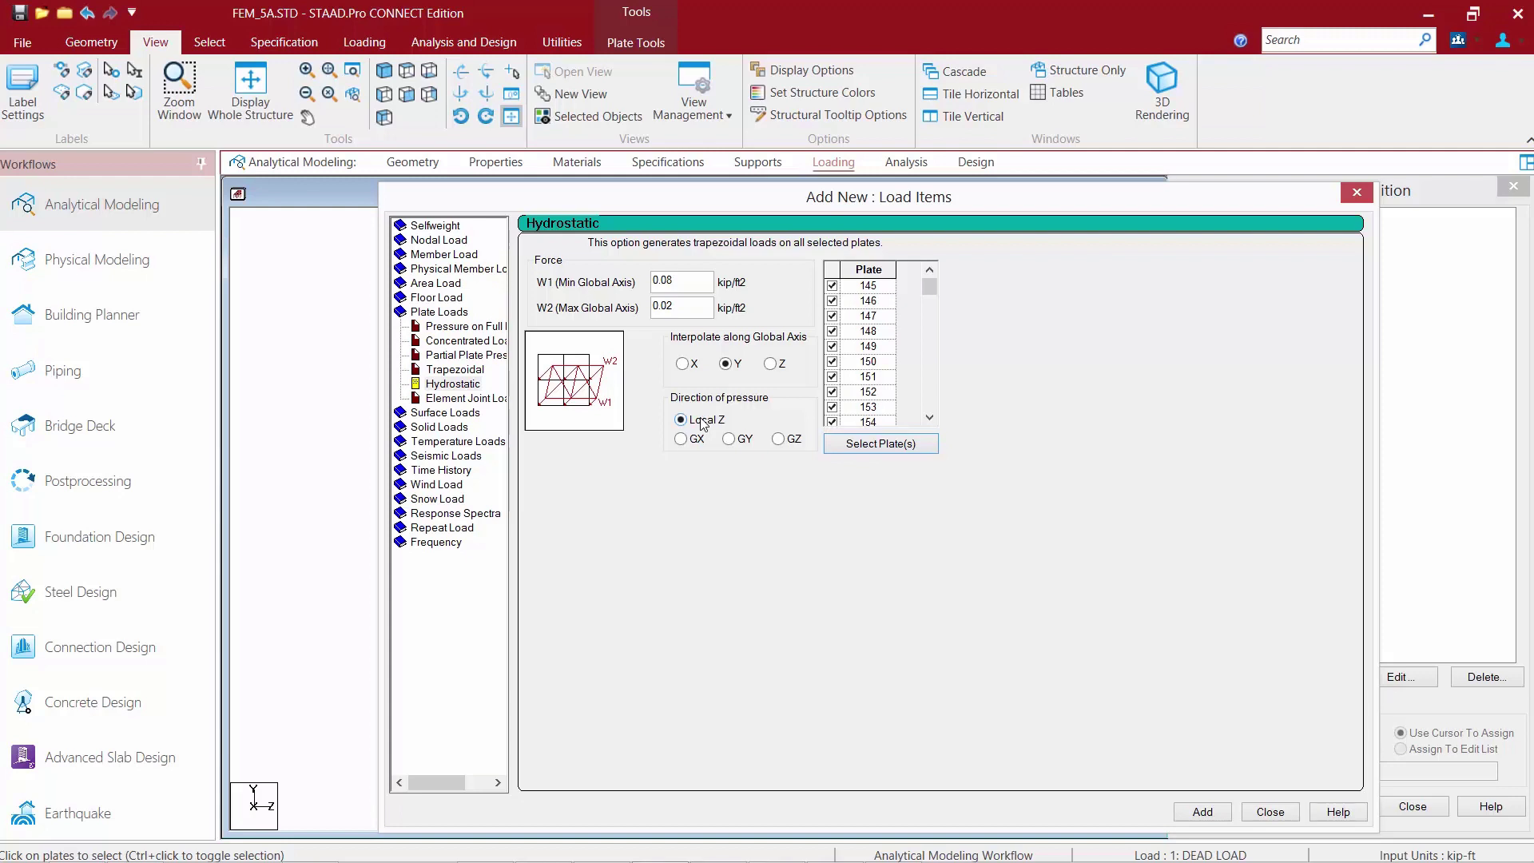
{"action": "left_click", "coordinate": [1202, 812]}
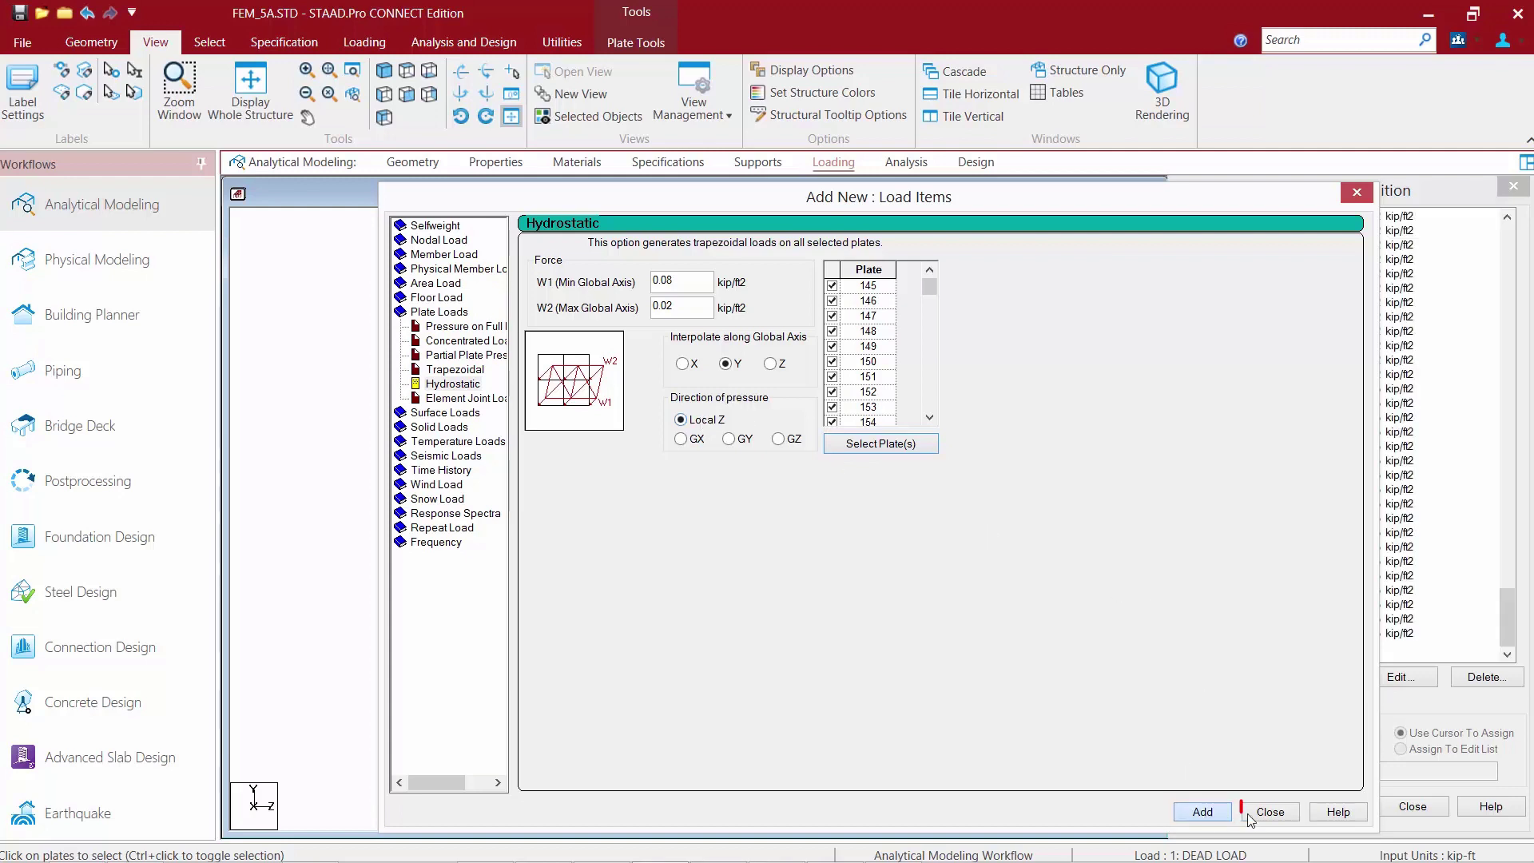
Step: Show the whole tank and inspect the generated TRAP JT fluid loads on plates 147 and 149
{"action": "left_click", "coordinate": [1265, 812]}
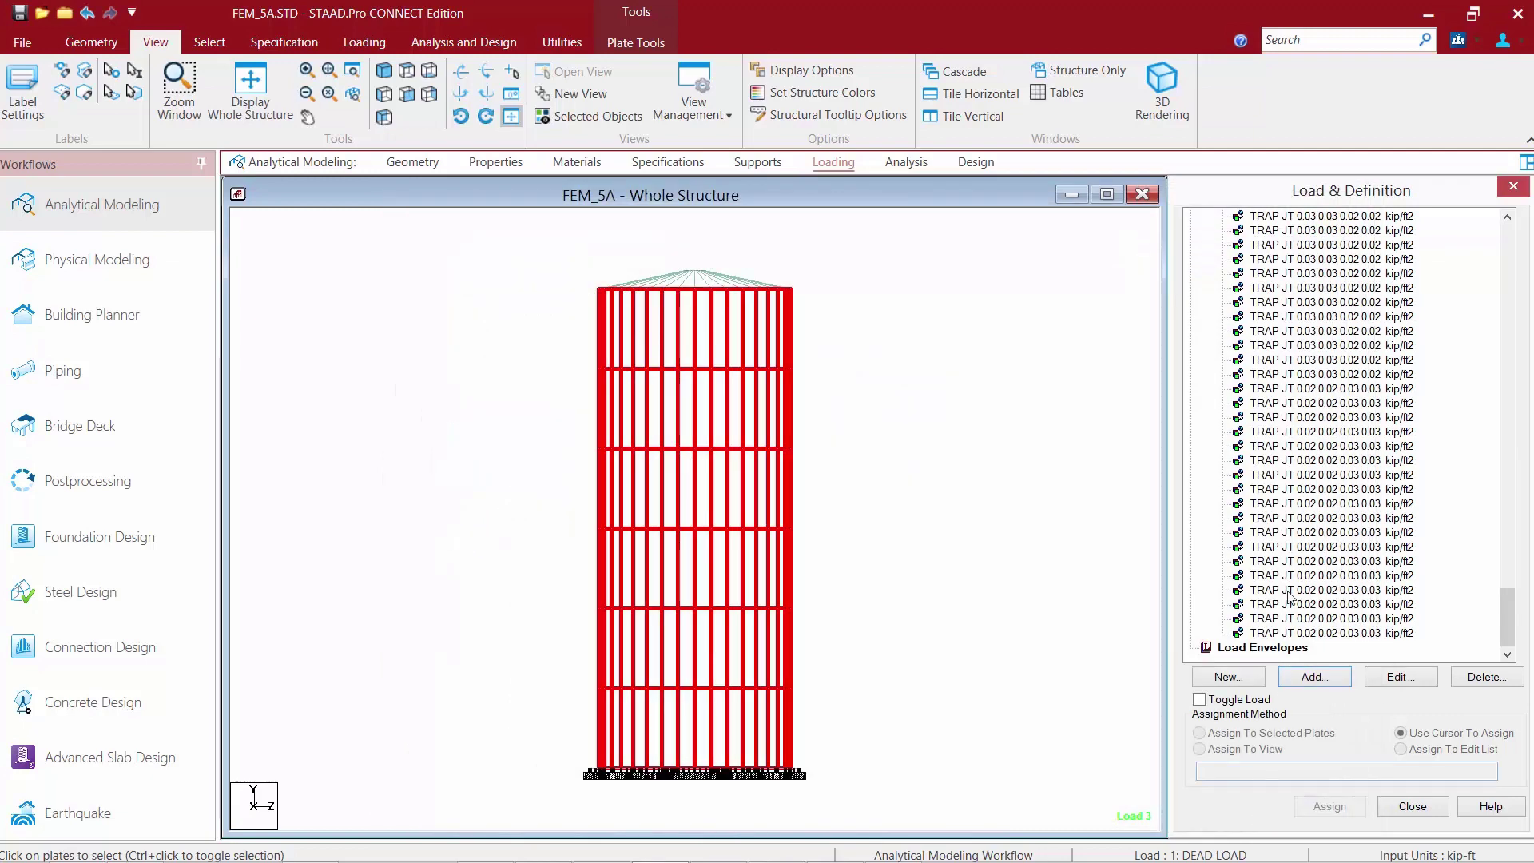
{"action": "left_click", "coordinate": [238, 84]}
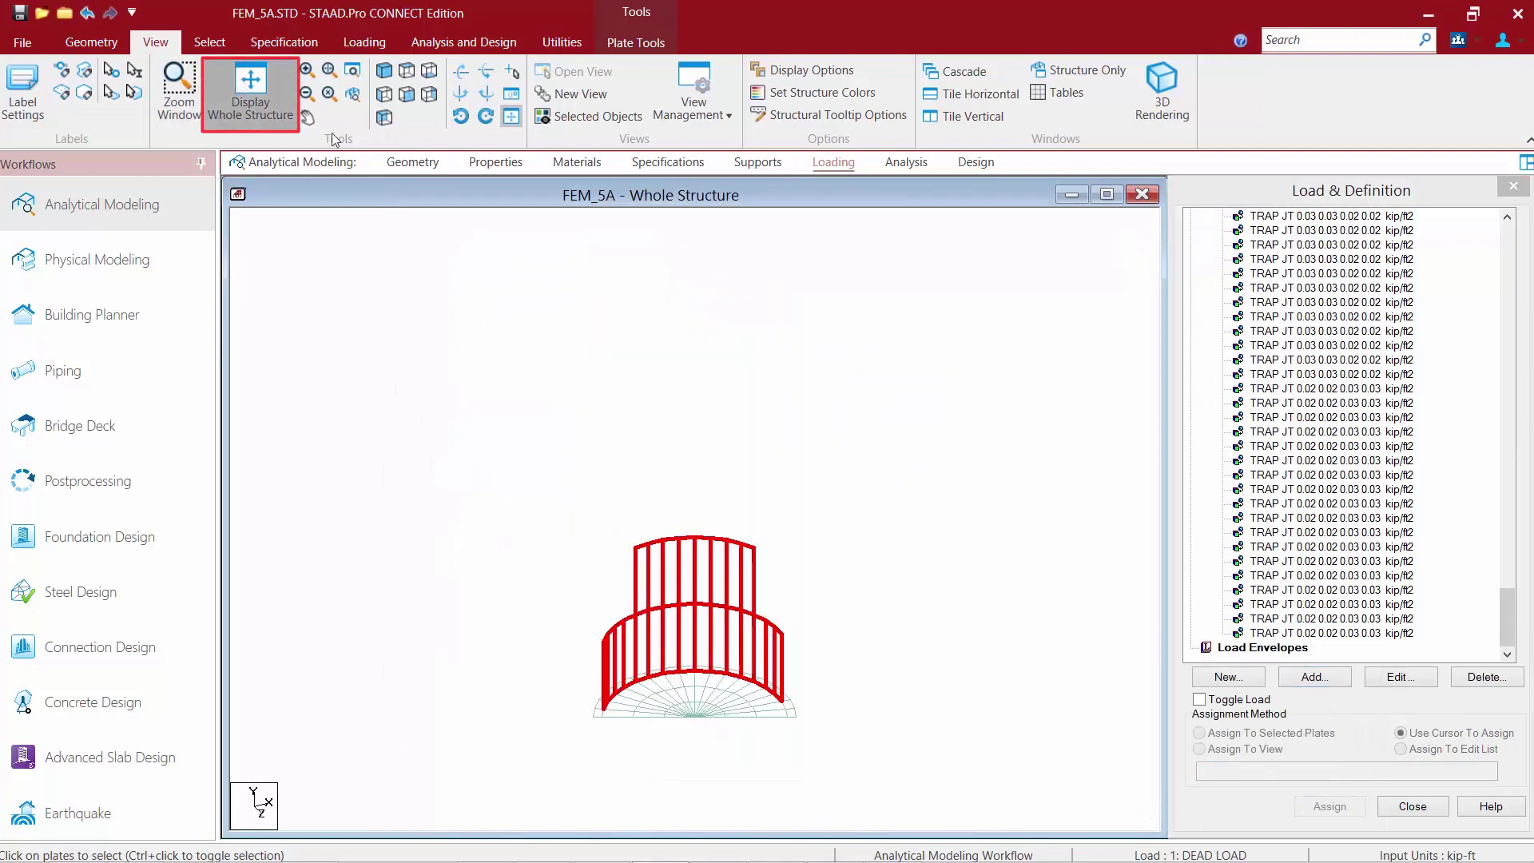
{"action": "left_click", "coordinate": [1292, 345]}
{"action": "scroll", "coordinate": [1294, 343], "scroll_direction": "up", "scroll_amount": 10}
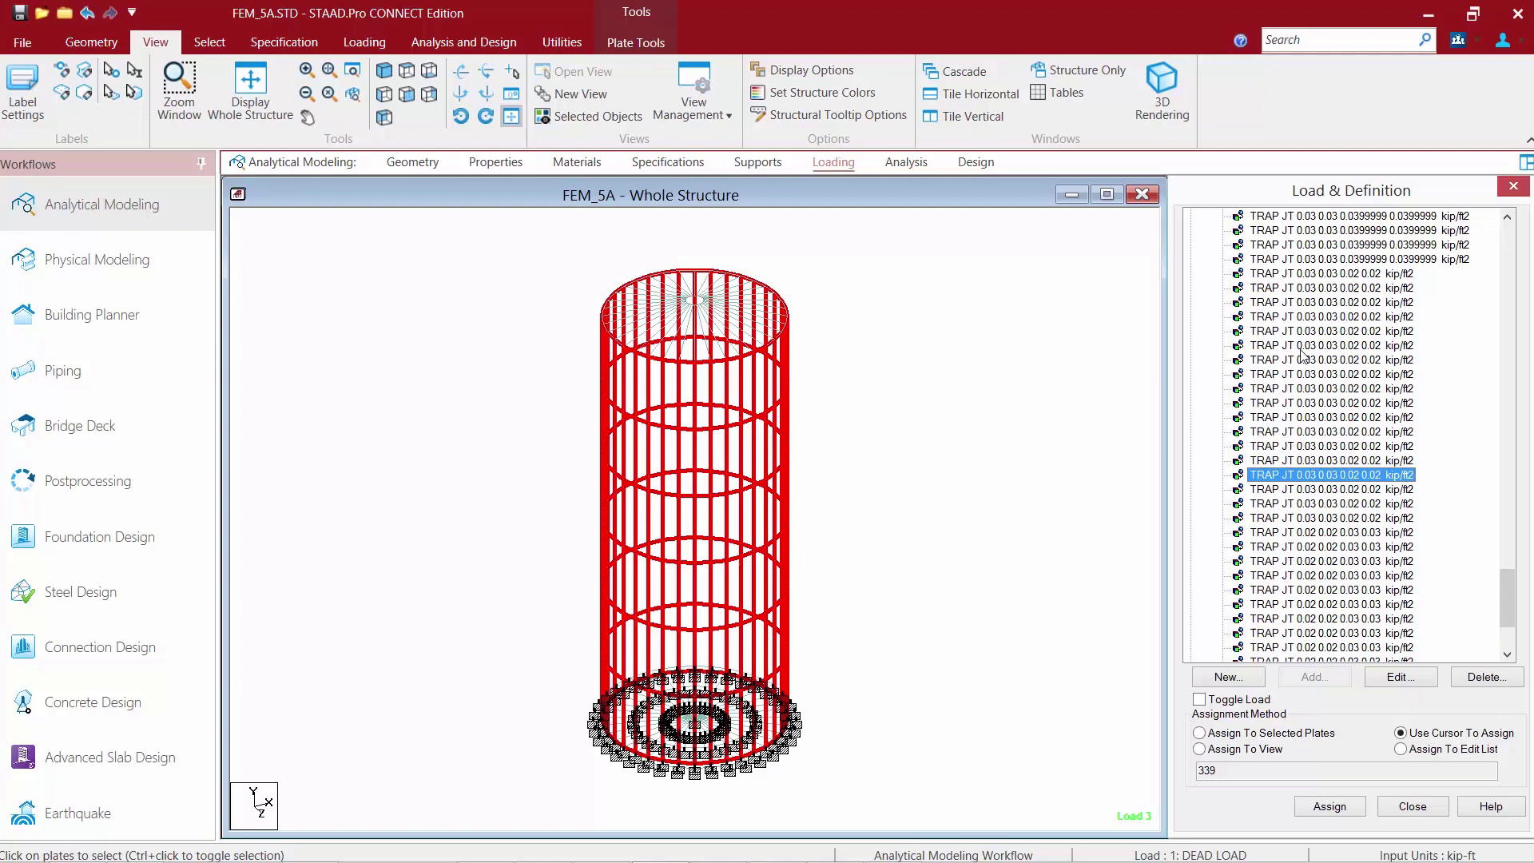
{"action": "scroll", "coordinate": [1302, 335], "scroll_direction": "up", "scroll_amount": 5}
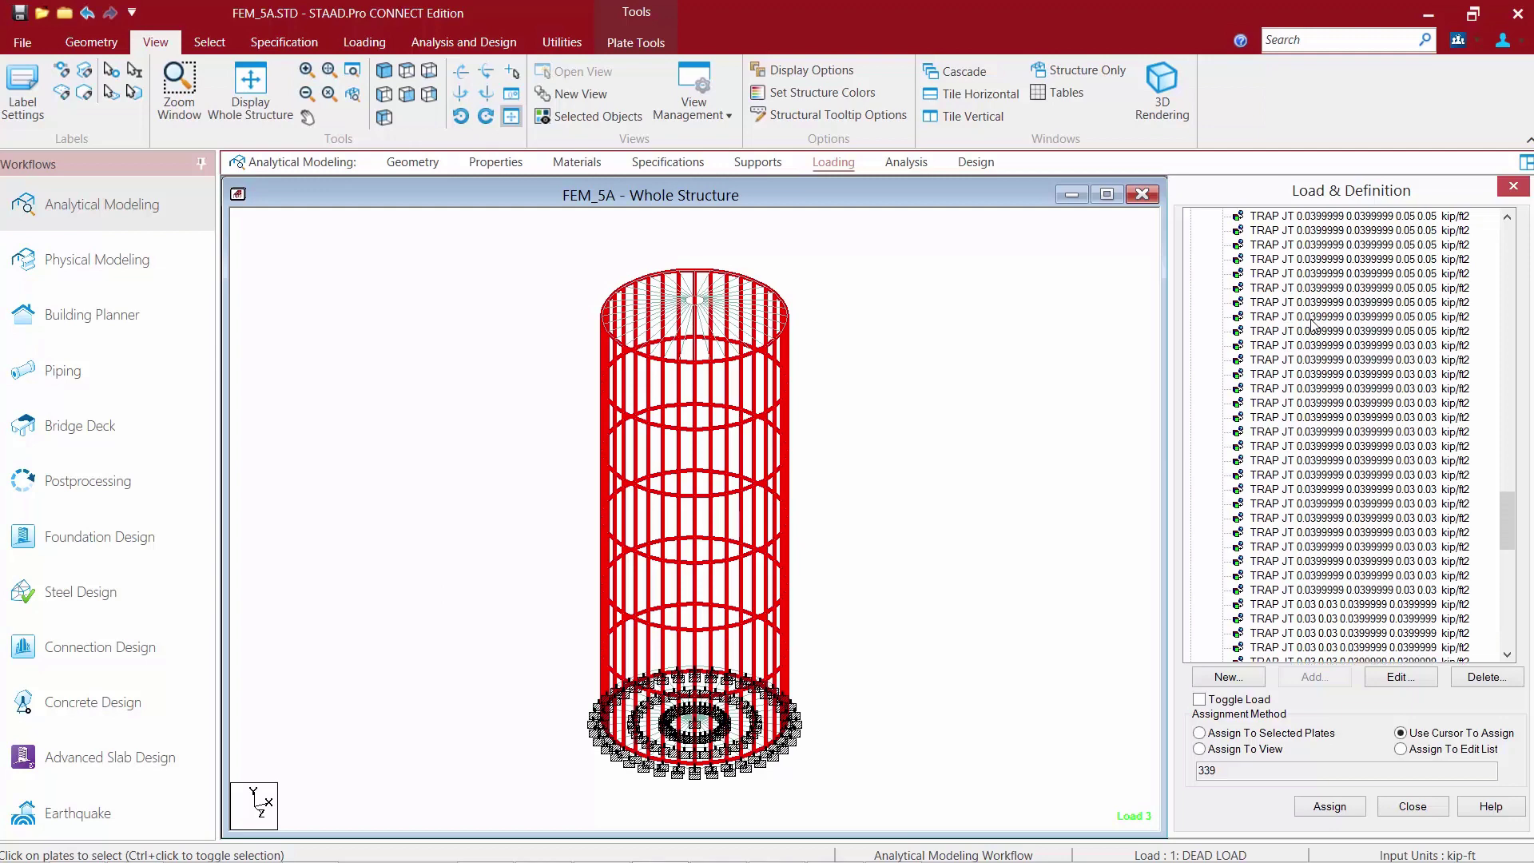
{"action": "left_click_drag", "start_coordinate": [1506, 517], "coordinate": [1474, 233]}
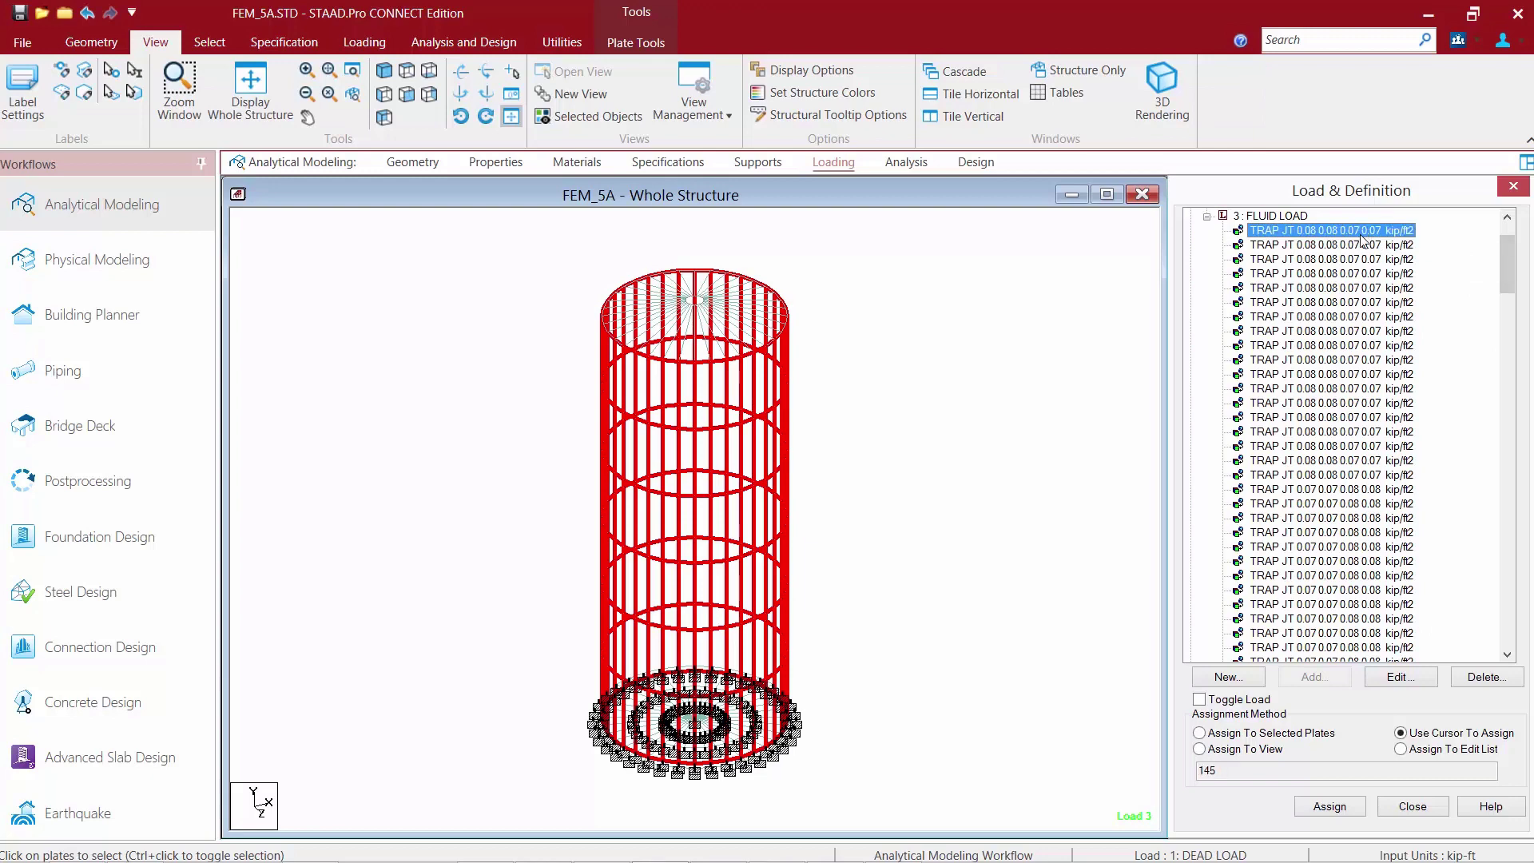
{"action": "left_click", "coordinate": [1358, 259]}
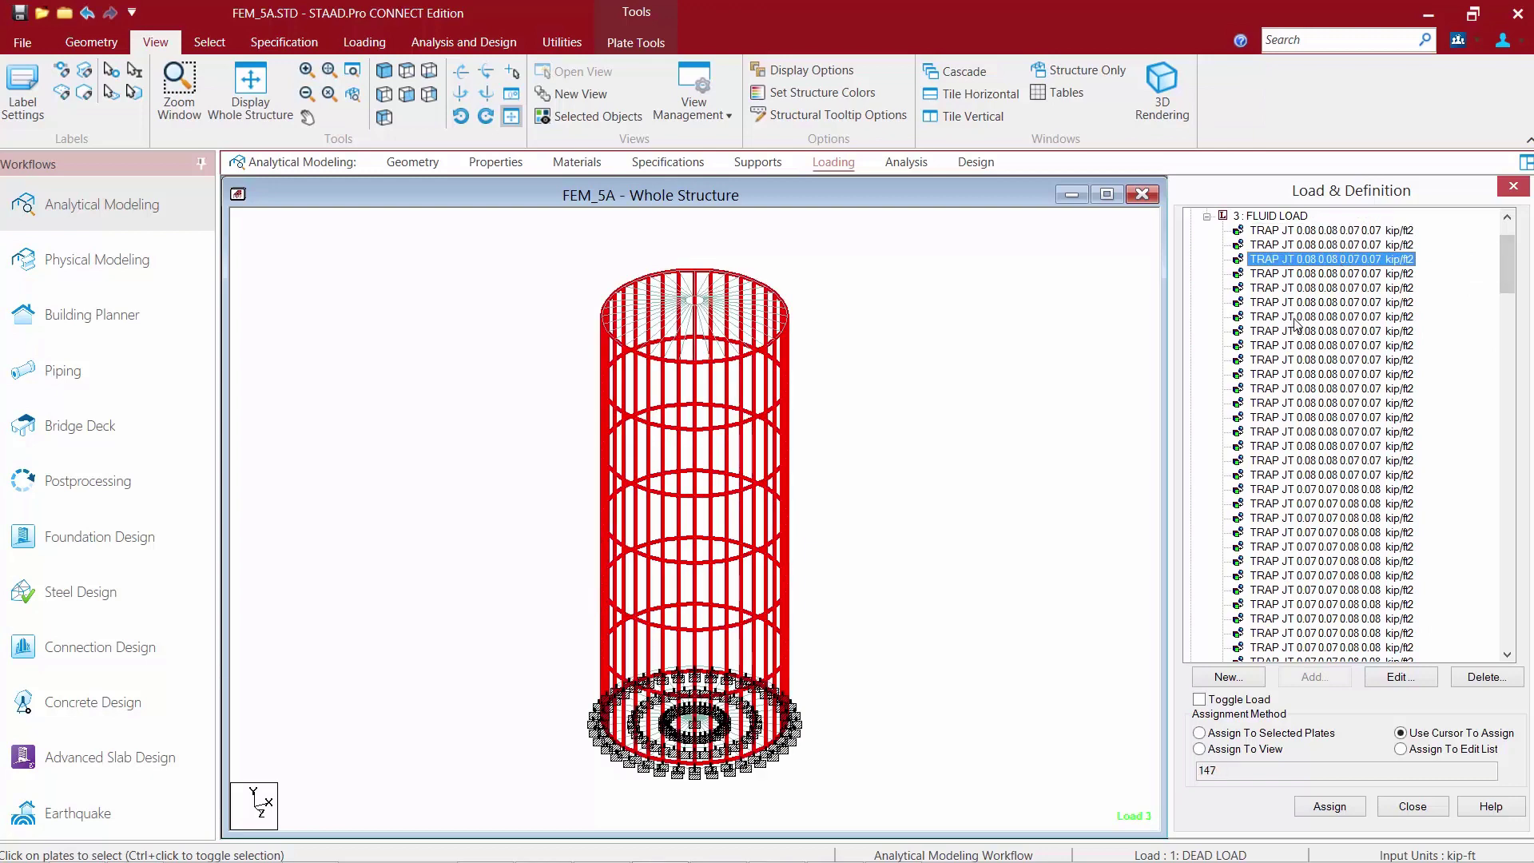
{"action": "left_click", "coordinate": [1330, 288]}
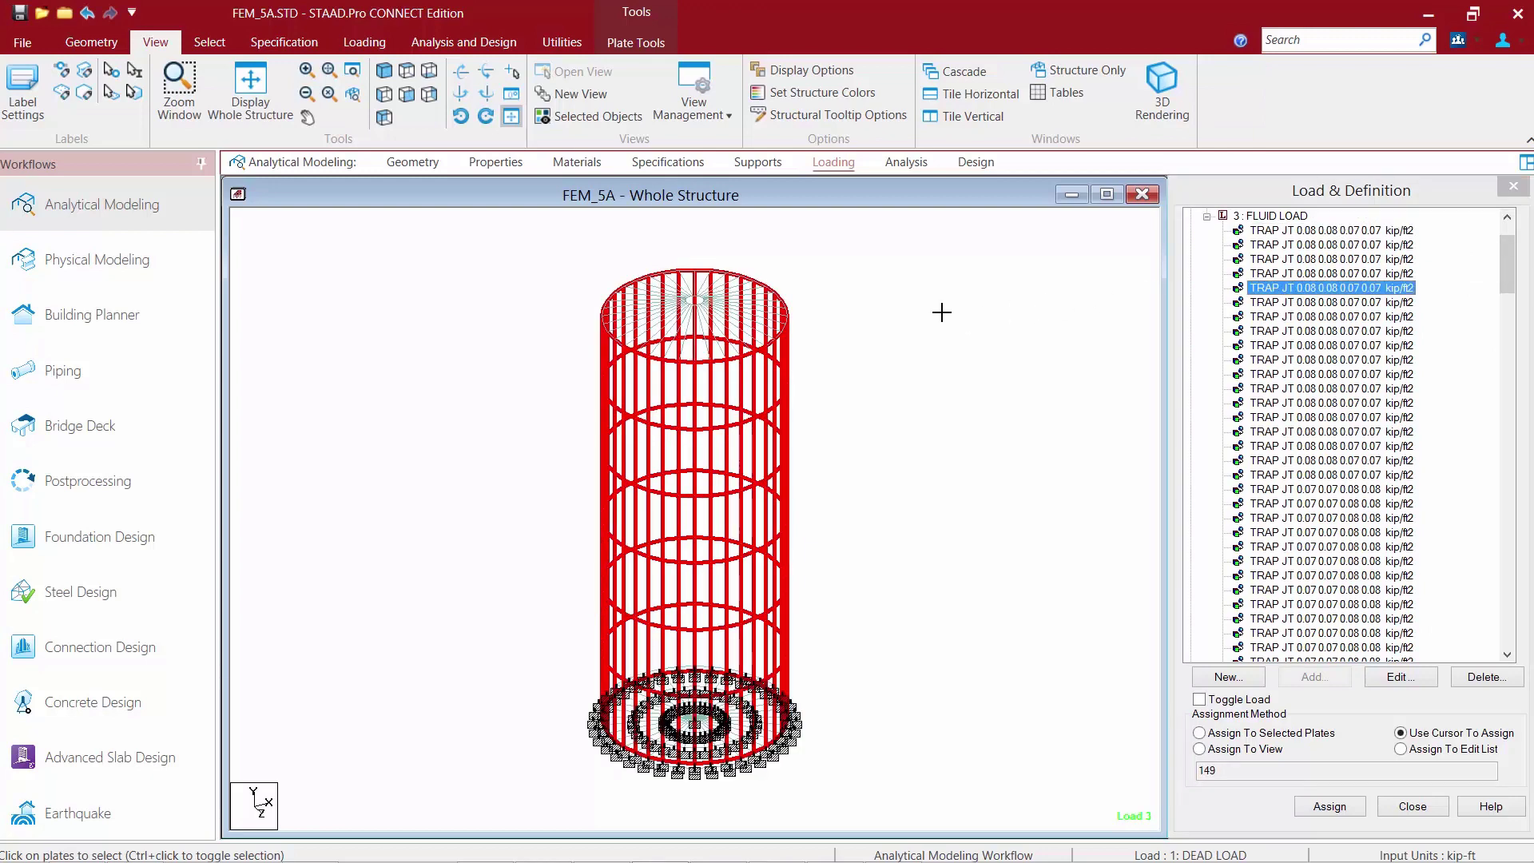